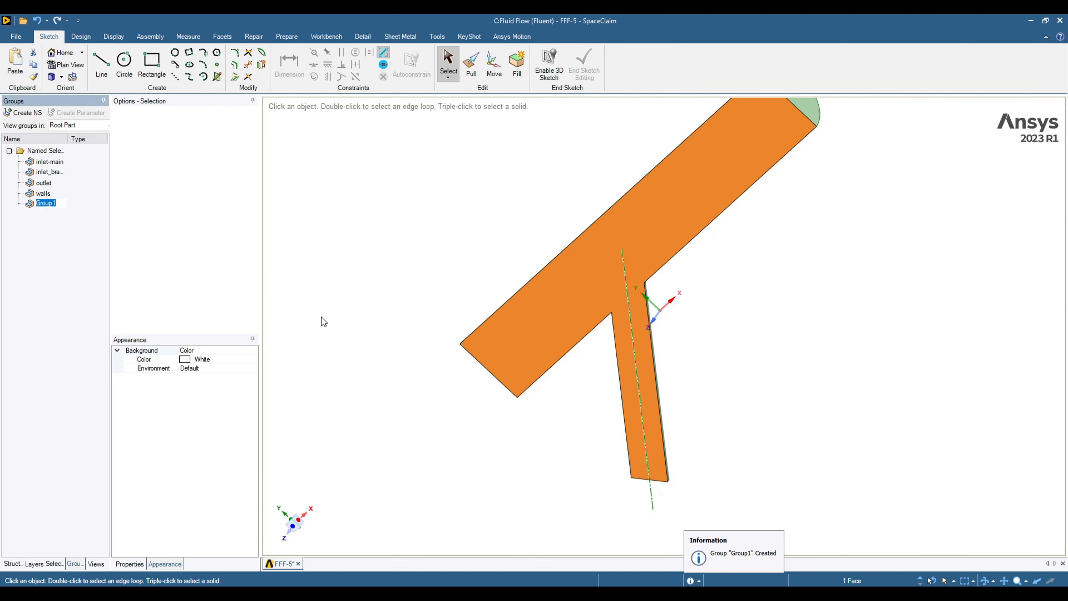
Type 'symmetry' as the name of the new flat-face group
text(symmetry)
Confirm the group name symmetry and highlight the symmetry face group on the pipe
key(Return)
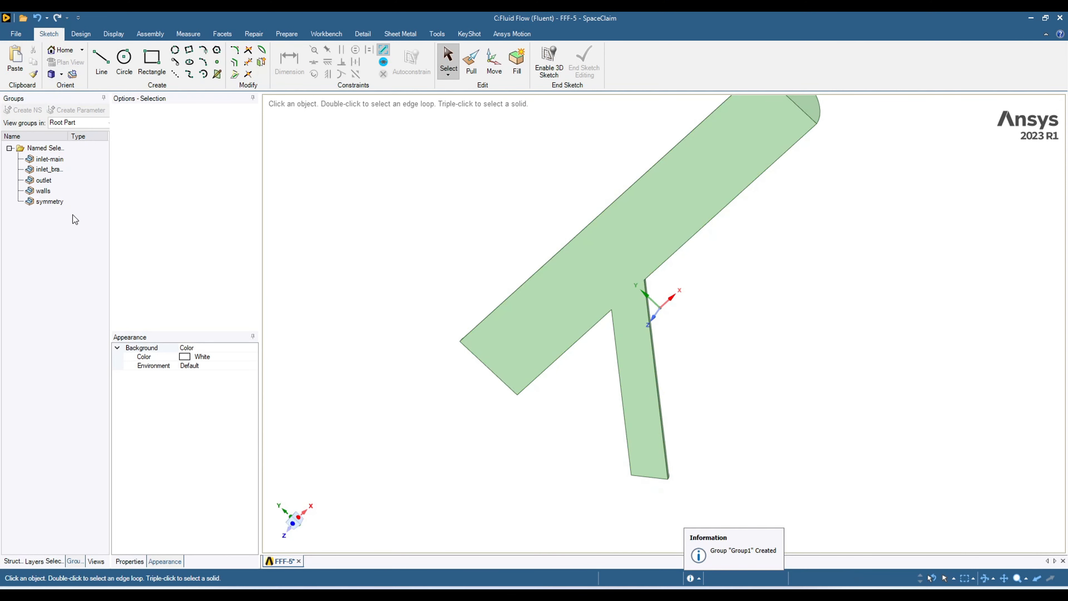
middle_drag(498, 236, 562, 231)
click(56, 207)
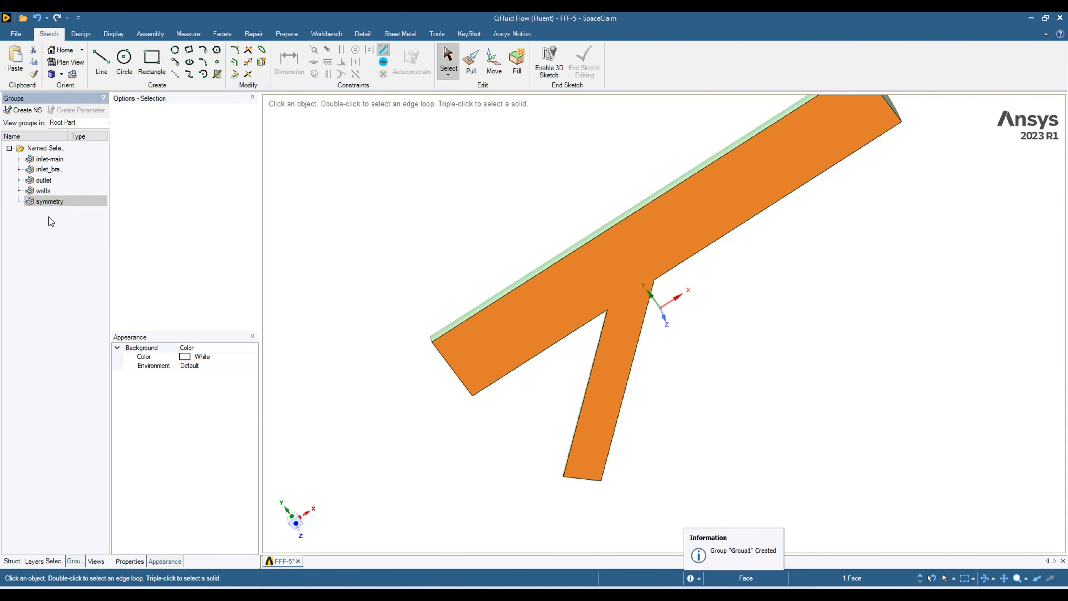
Verify the walls and outlet face groups on the orbited pipe, then close SpaceClaim
click(37, 195)
middle_drag(361, 291, 494, 326)
click(44, 179)
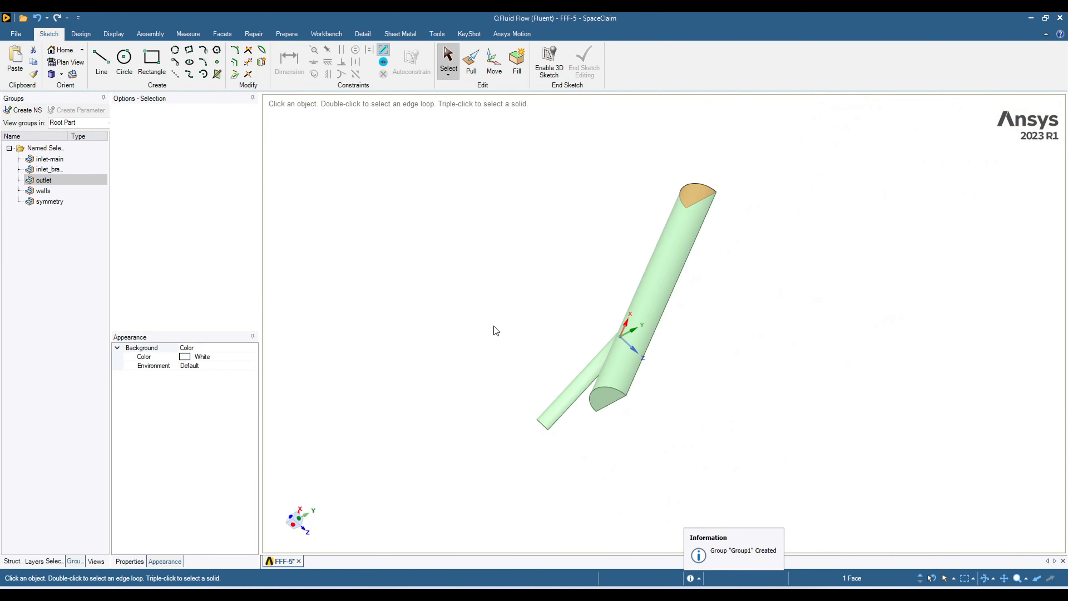
middle_drag(865, 328, 693, 374)
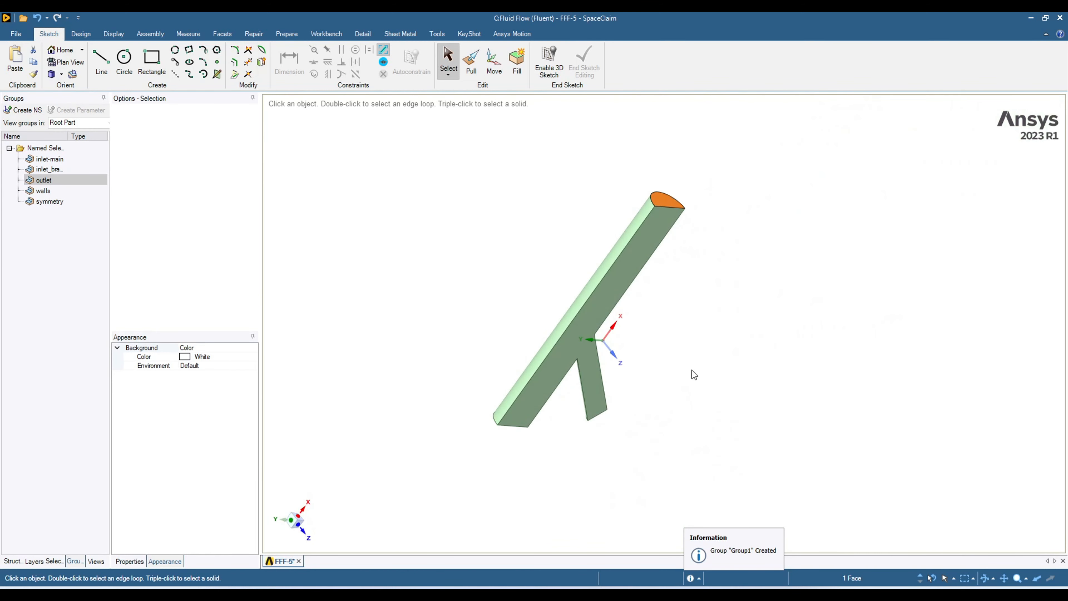
click(1060, 22)
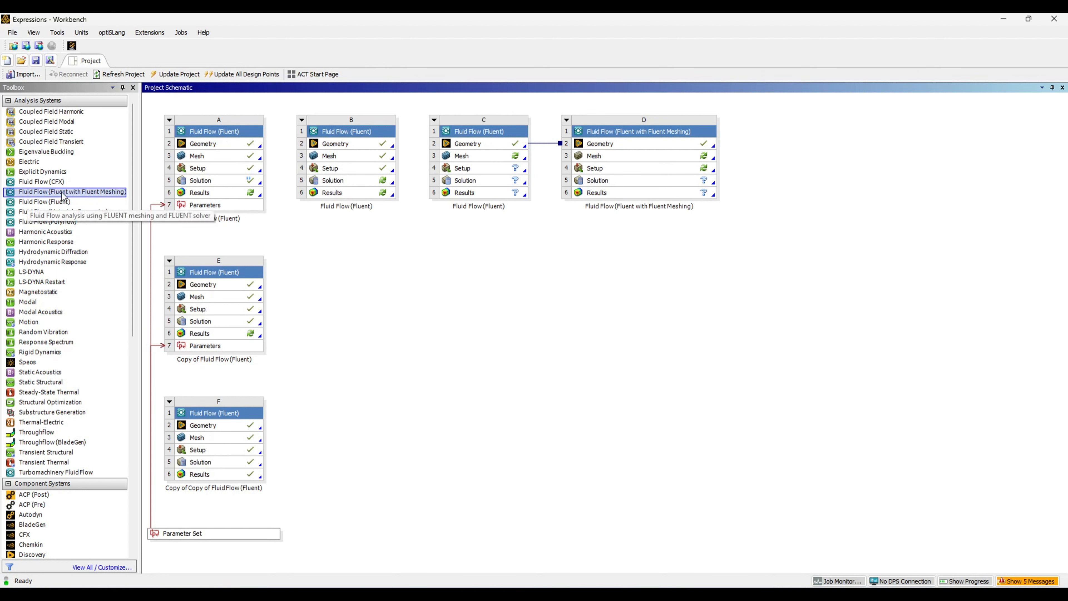
Add Fluent with Fluent Meshing systems that share system C's geometry
drag(95, 197, 491, 146)
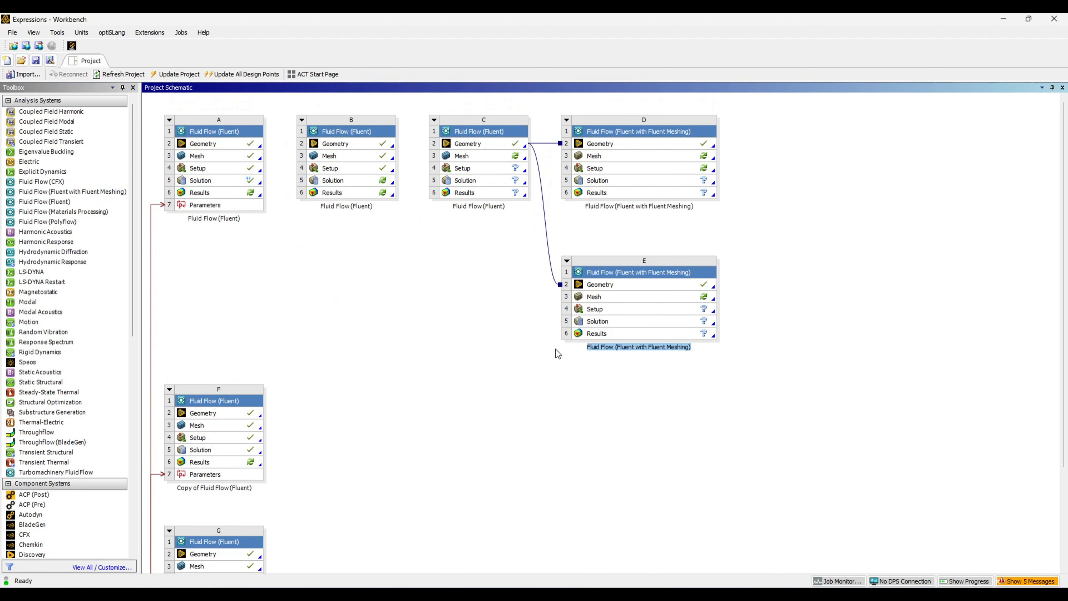
drag(67, 192, 489, 240)
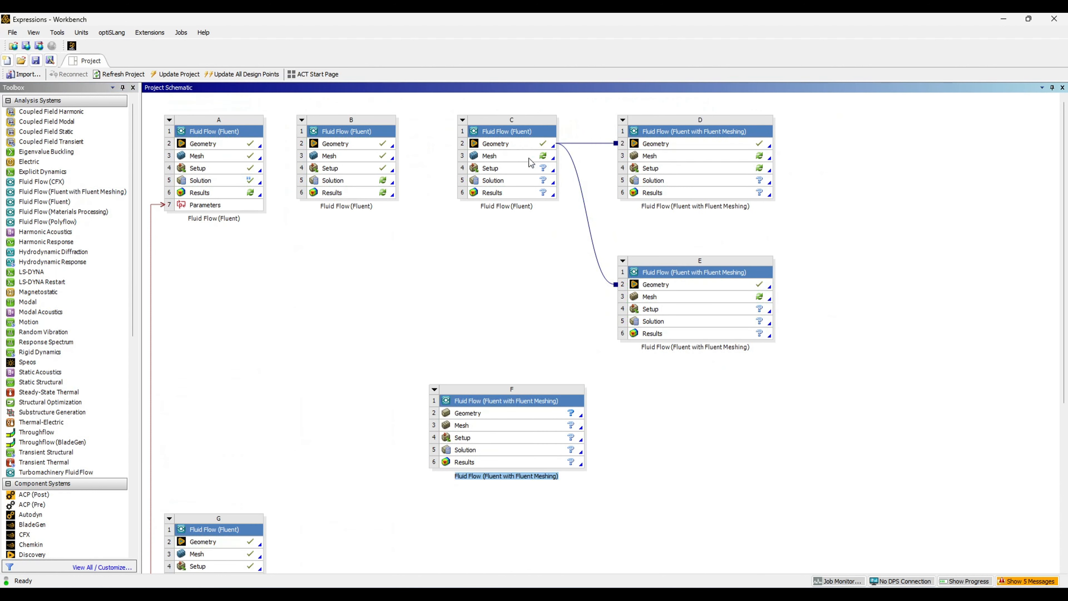
drag(511, 148, 466, 415)
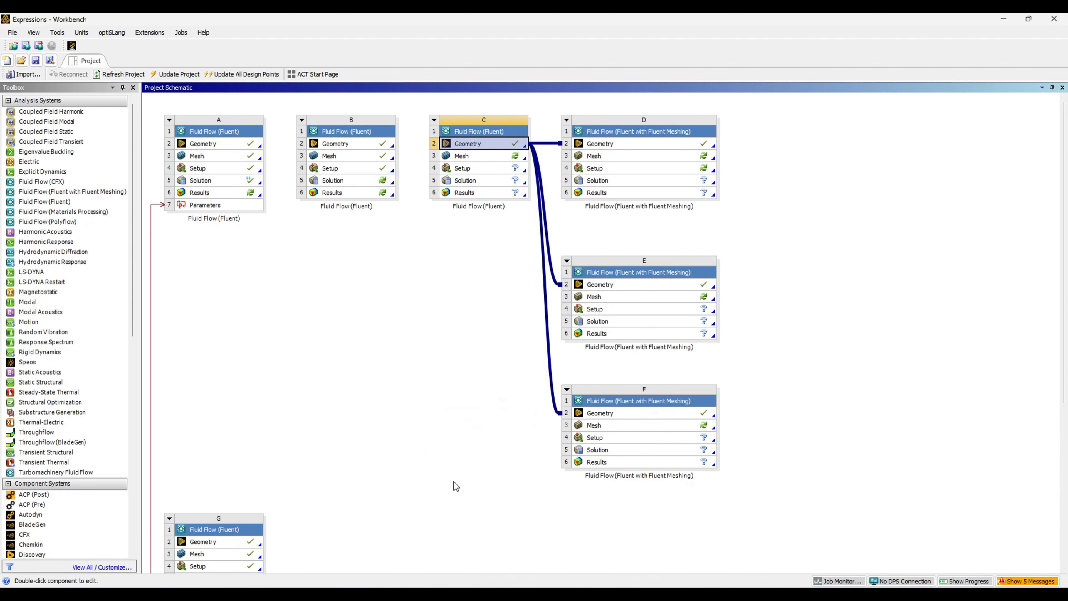
Delete the extra system F and launch meshing from system E's Mesh cell
click(567, 390)
click(639, 472)
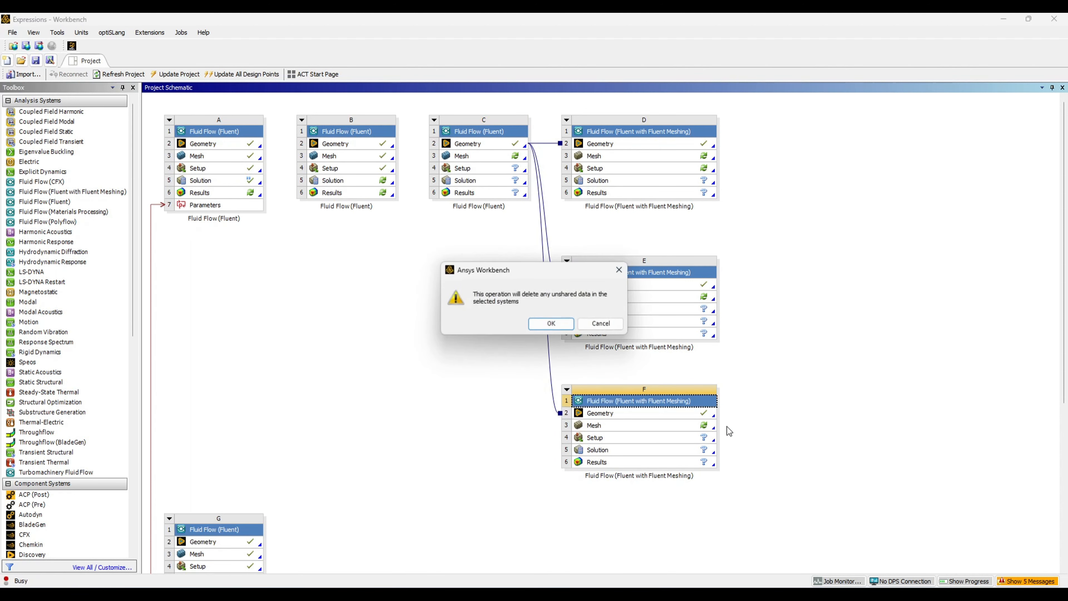
click(551, 323)
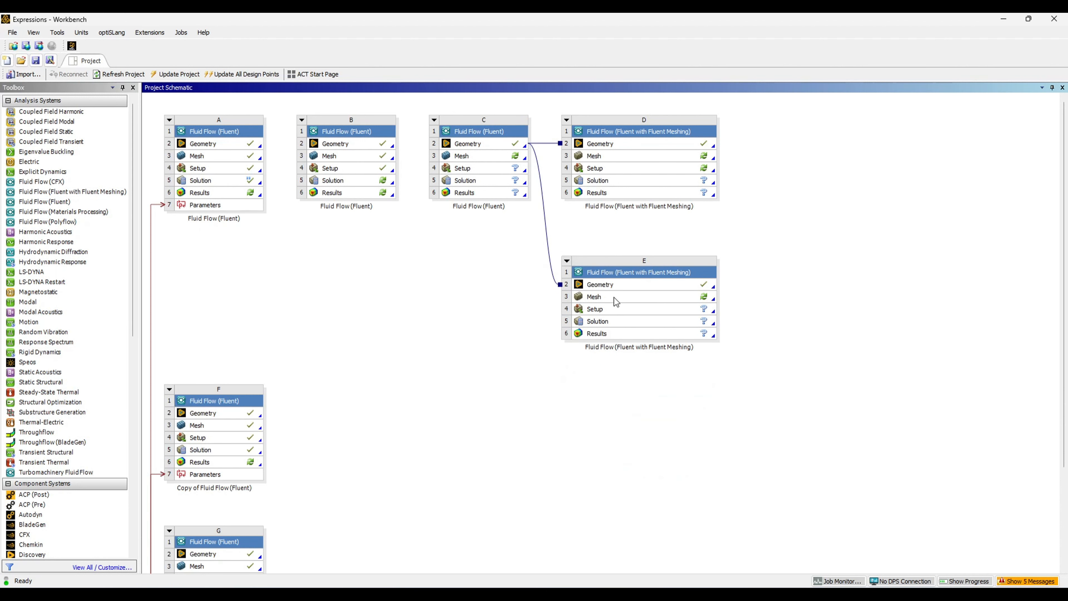
double_click(613, 300)
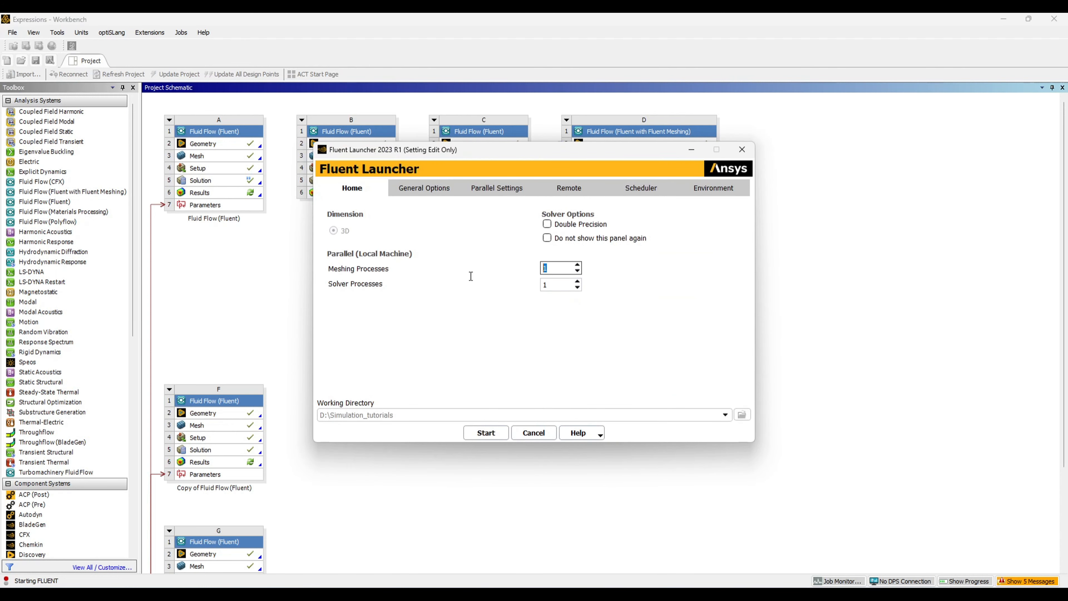
Start Fluent Meshing with Double Precision enabled and 8 meshing and 8 solver processes
click(548, 225)
click(486, 432)
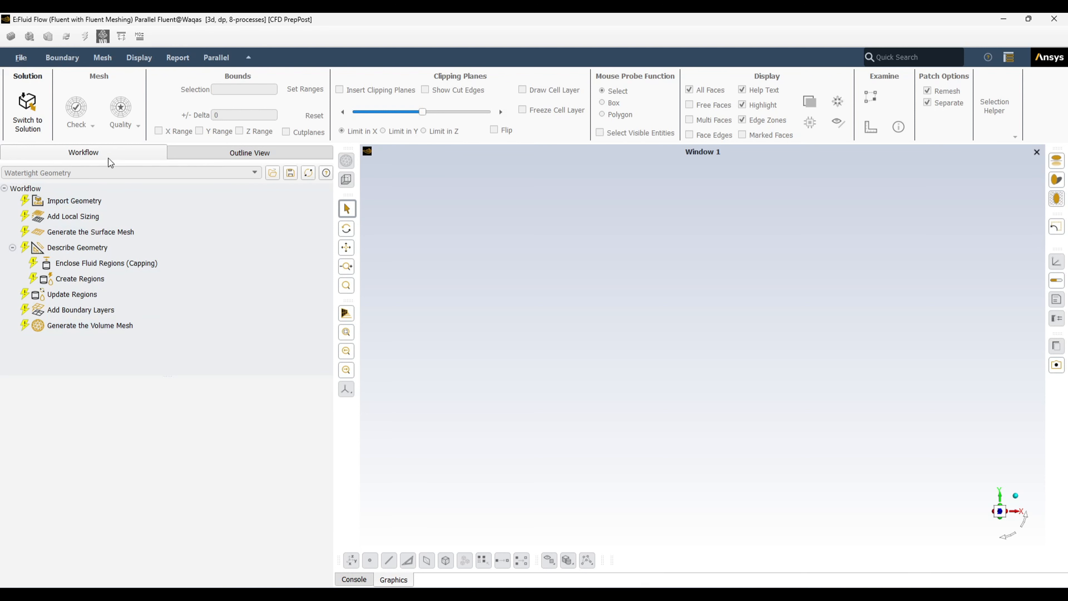
Check the Outline View, then bring up the Import Geometry task settings in the workflow
click(218, 159)
click(91, 159)
click(238, 153)
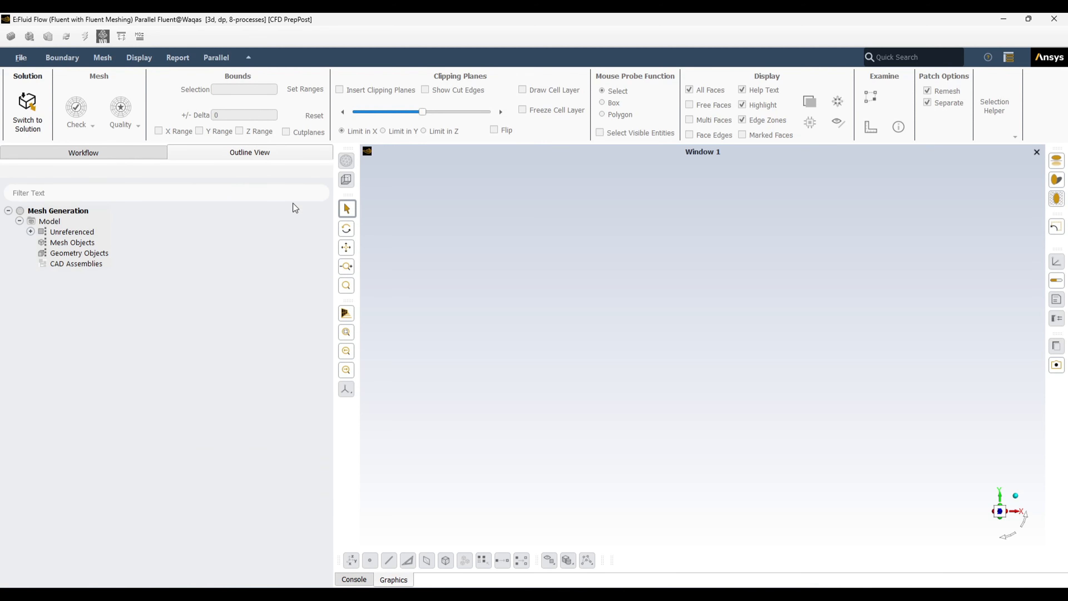
click(94, 156)
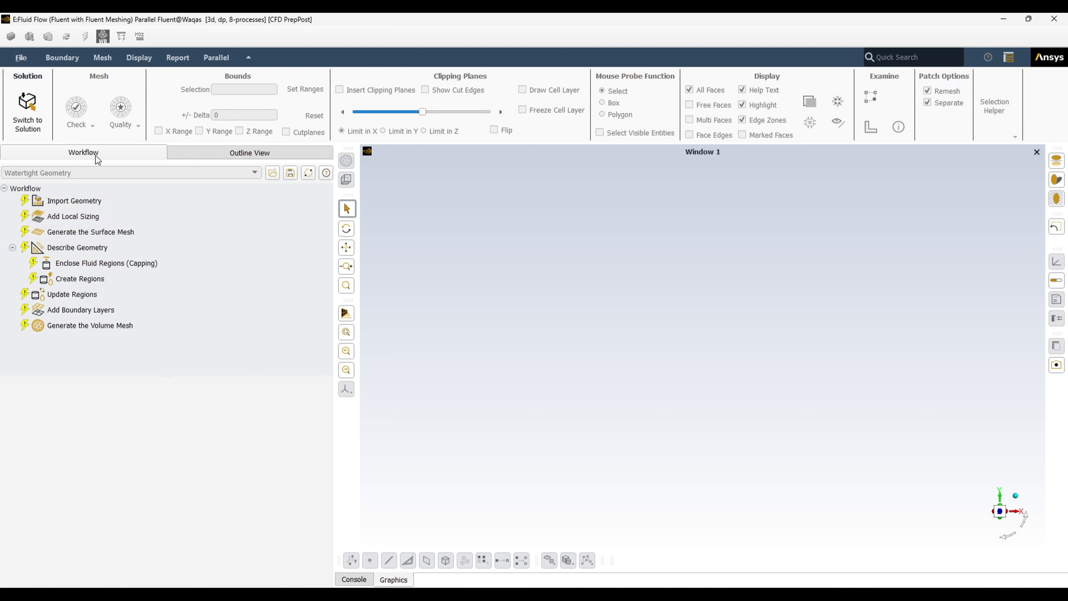
click(61, 206)
click(72, 217)
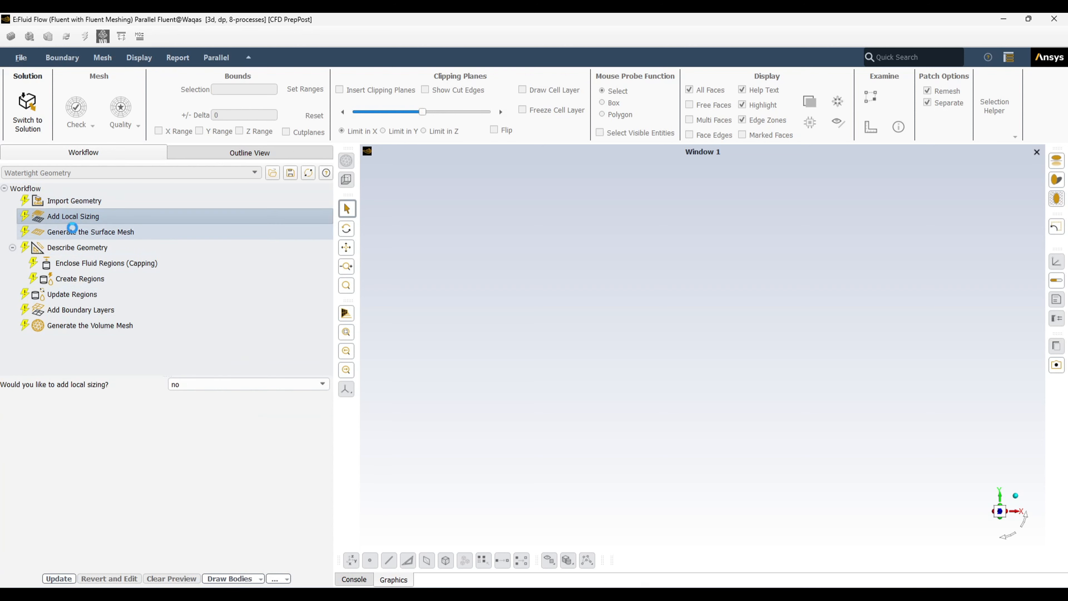
click(71, 200)
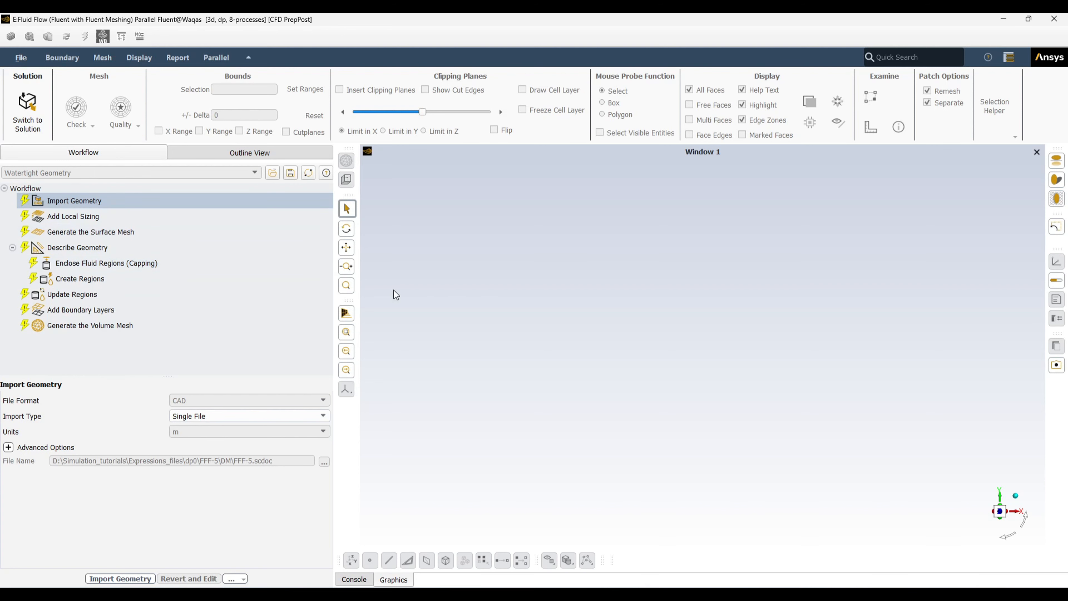
Review the Console output and import the FFF-5.scdoc geometry
click(360, 580)
click(394, 579)
click(358, 580)
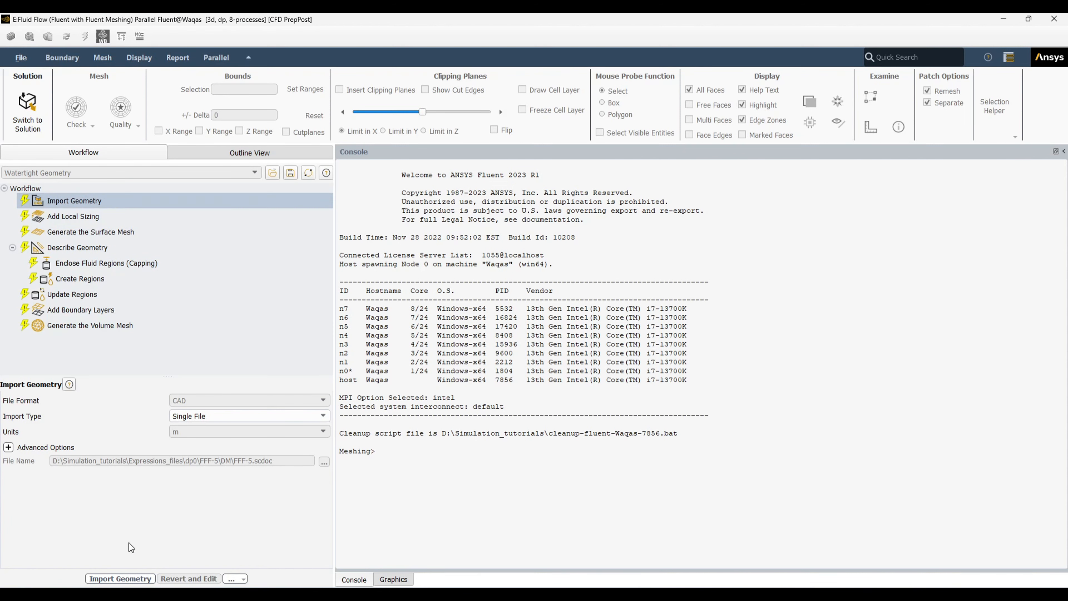
click(121, 578)
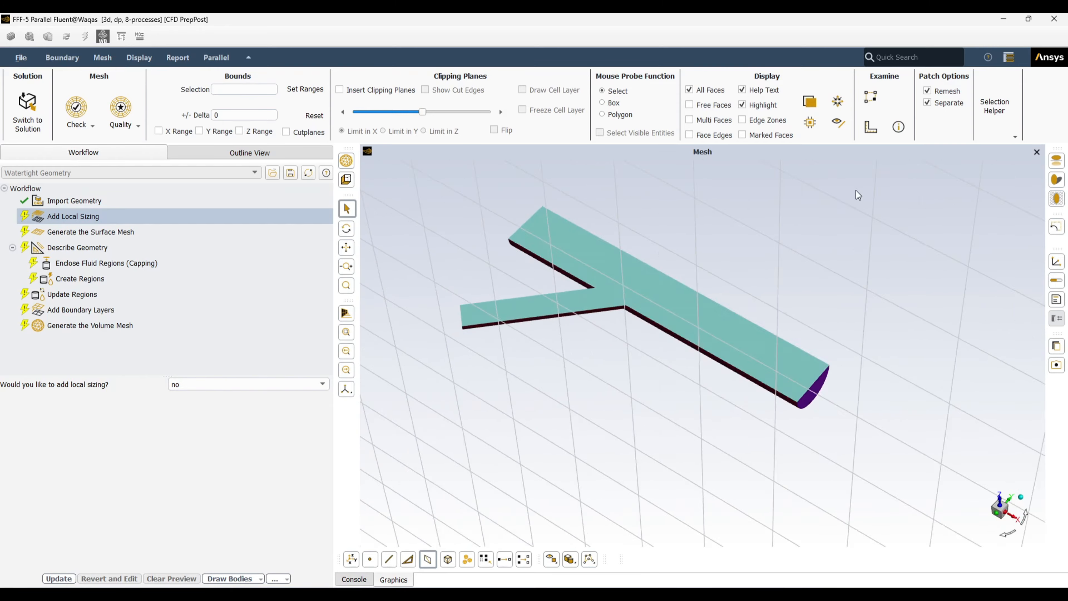
Orbit and zoom the imported half Y-branch pipe to inspect its outer walls and flat symmetry face
scroll(589, 330, up, 3)
scroll(555, 288, down, 5)
middle_drag(534, 300, 451, 381)
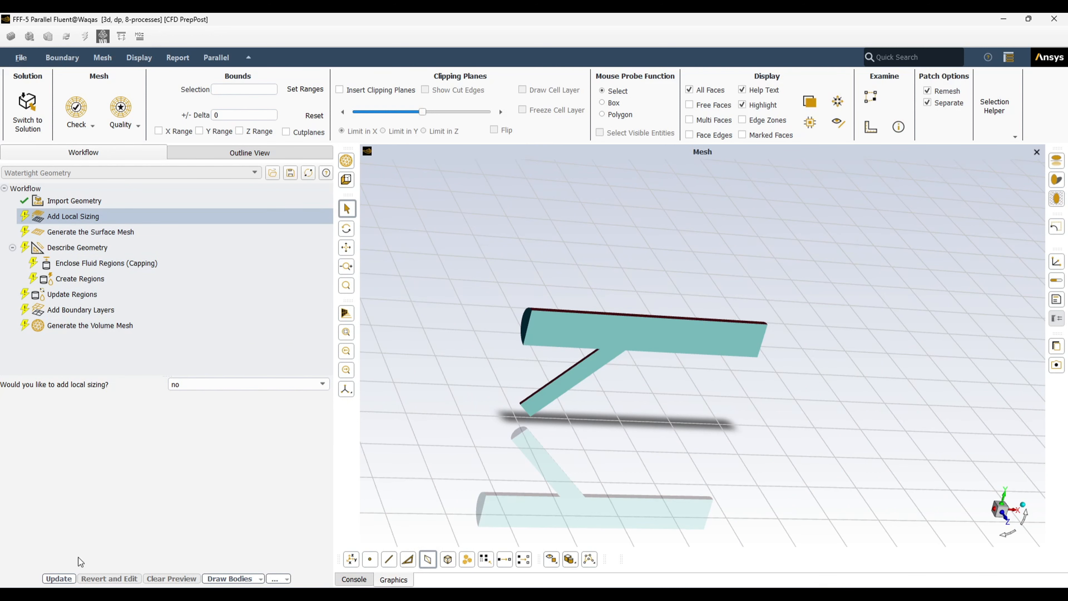
scroll(626, 353, up, 5)
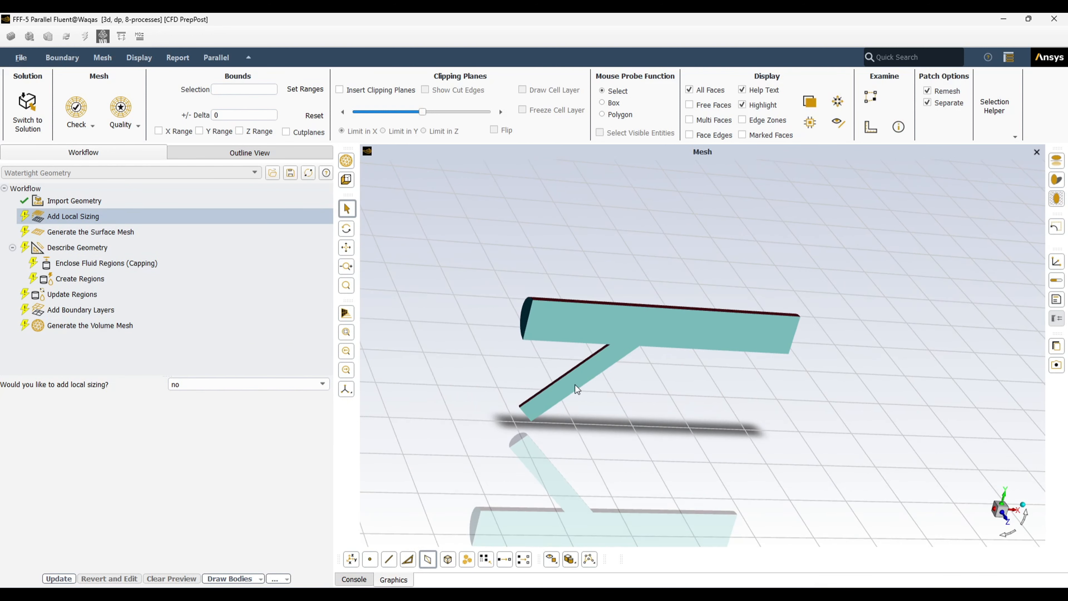
middle_drag(668, 400, 888, 422)
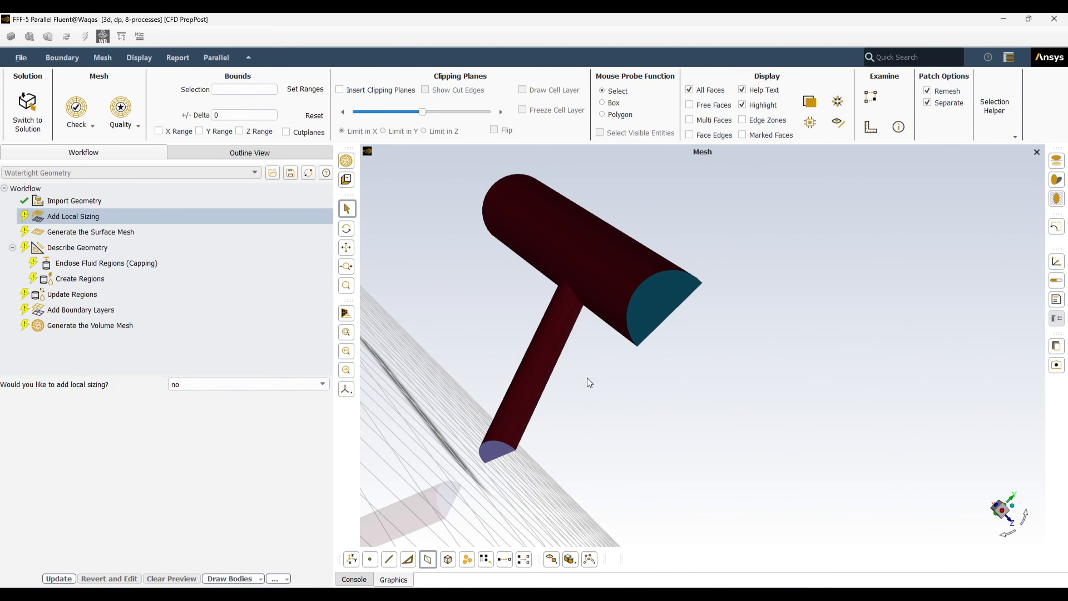
scroll(578, 349, up, 4)
scroll(674, 404, down, 4)
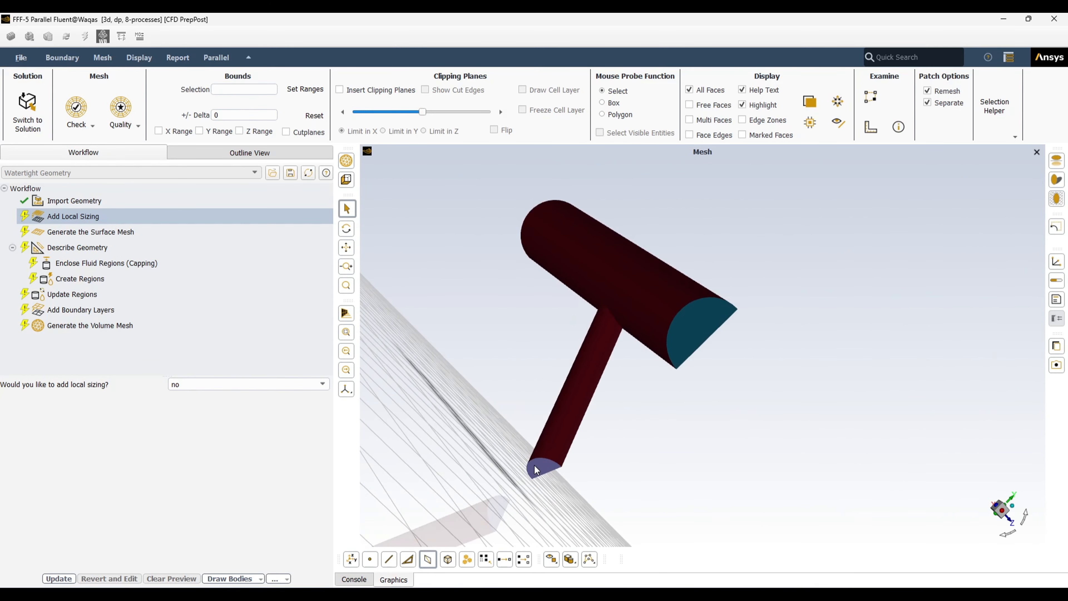
drag(776, 396, 744, 293)
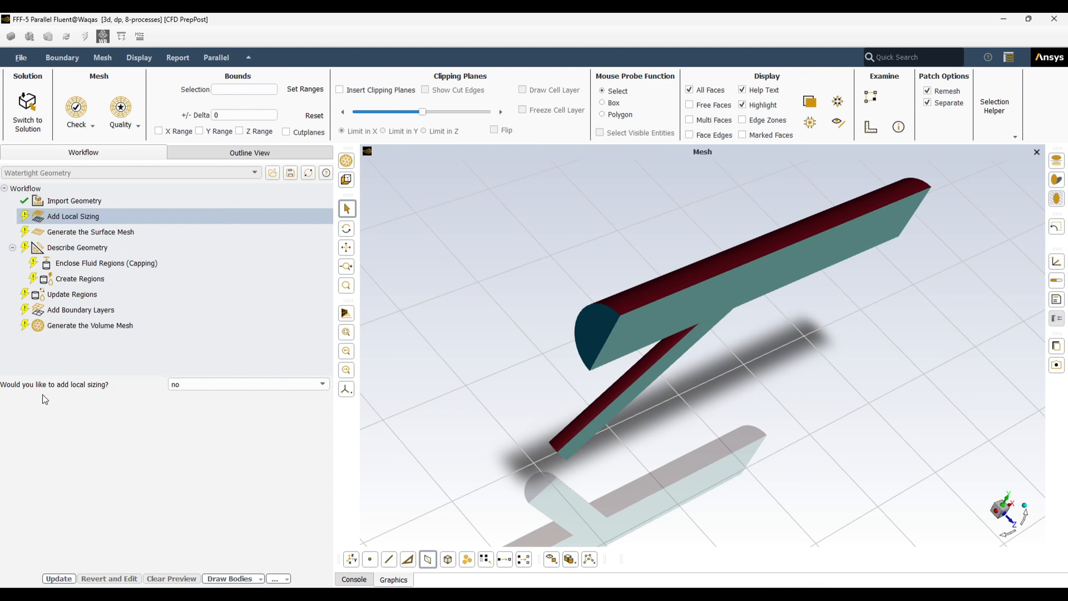
click(322, 384)
Add a Face Size local sizing and select the outlet face
click(252, 395)
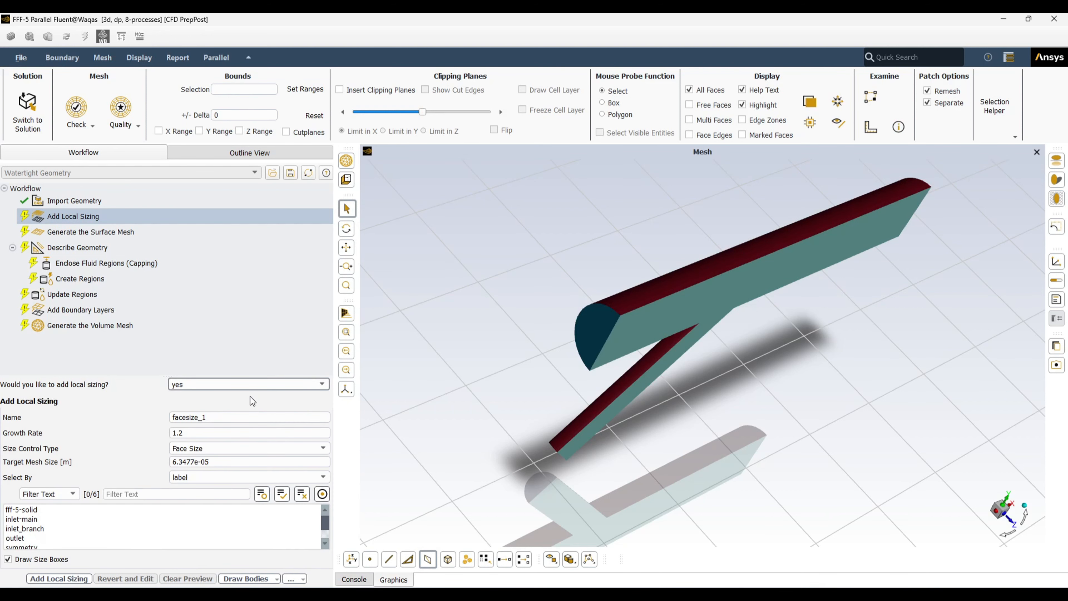
drag(208, 416, 155, 418)
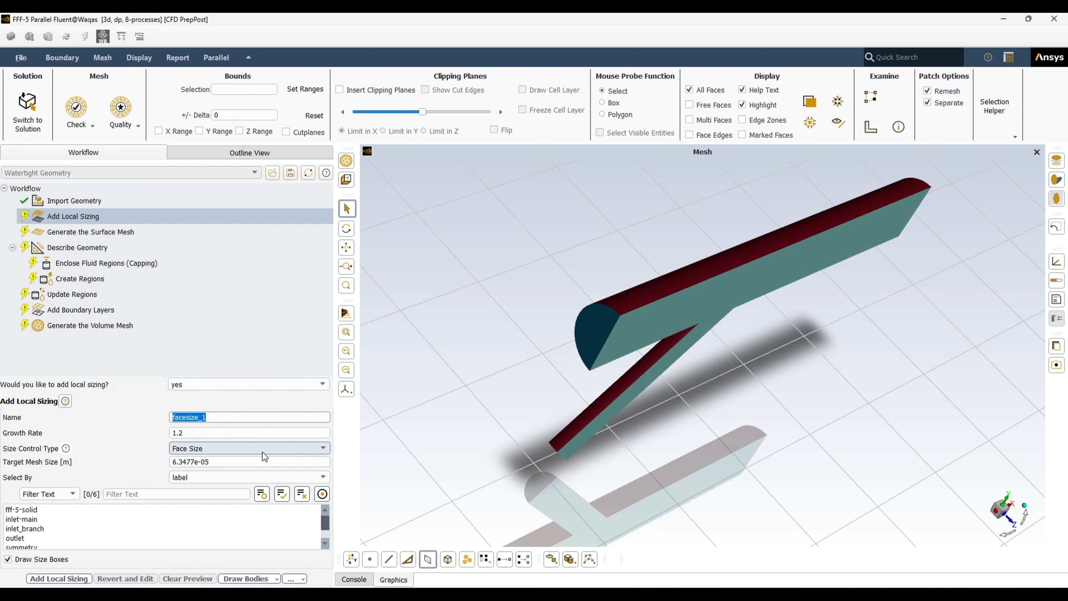
click(283, 450)
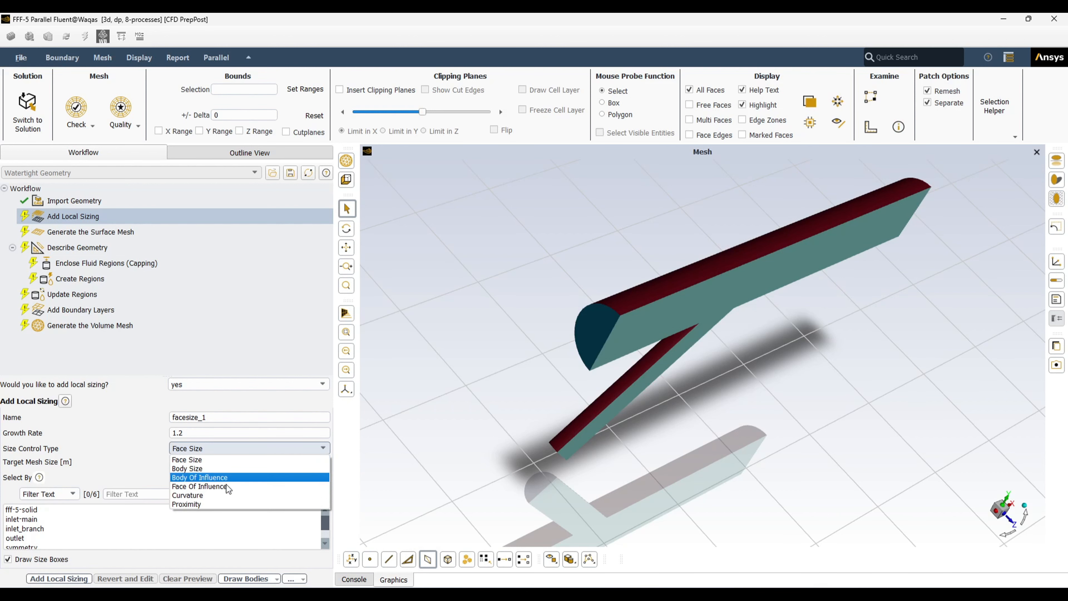
click(233, 461)
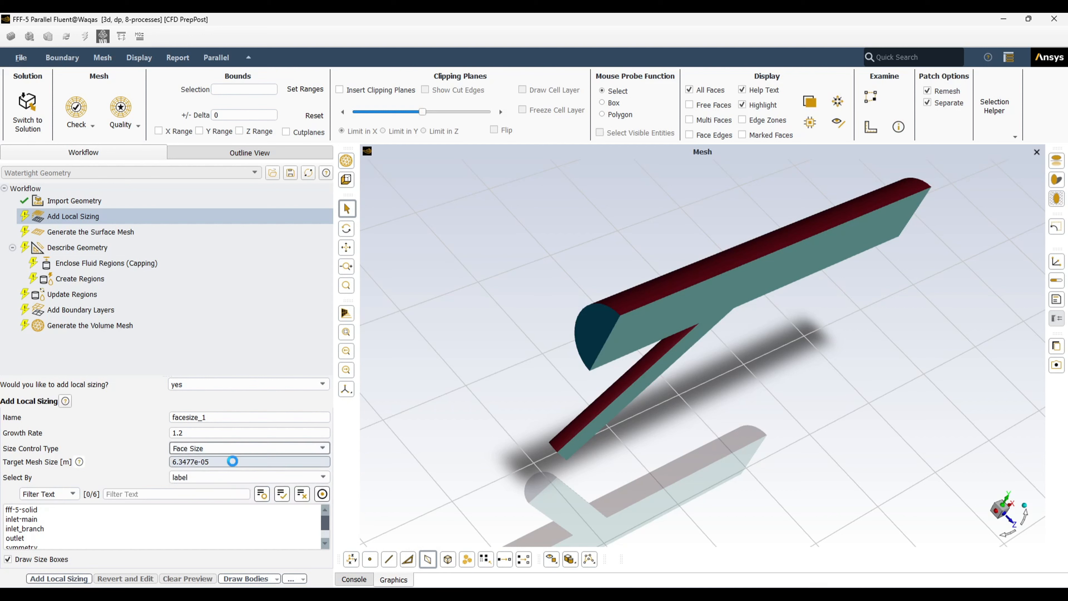
click(285, 448)
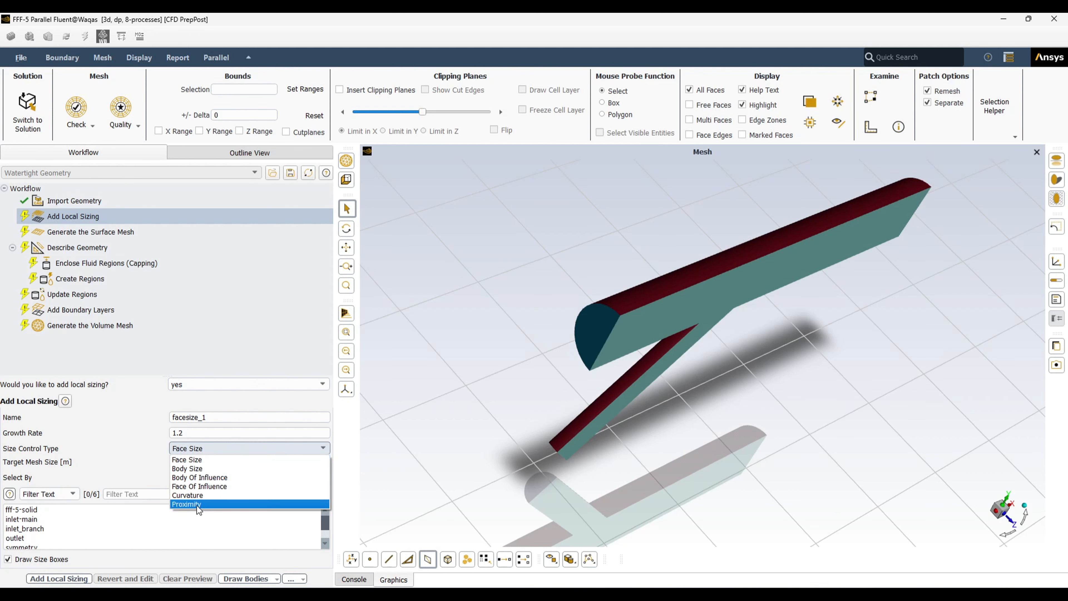
click(198, 460)
middle_drag(793, 444, 670, 389)
scroll(446, 433, down, 3)
scroll(446, 437, down, 2)
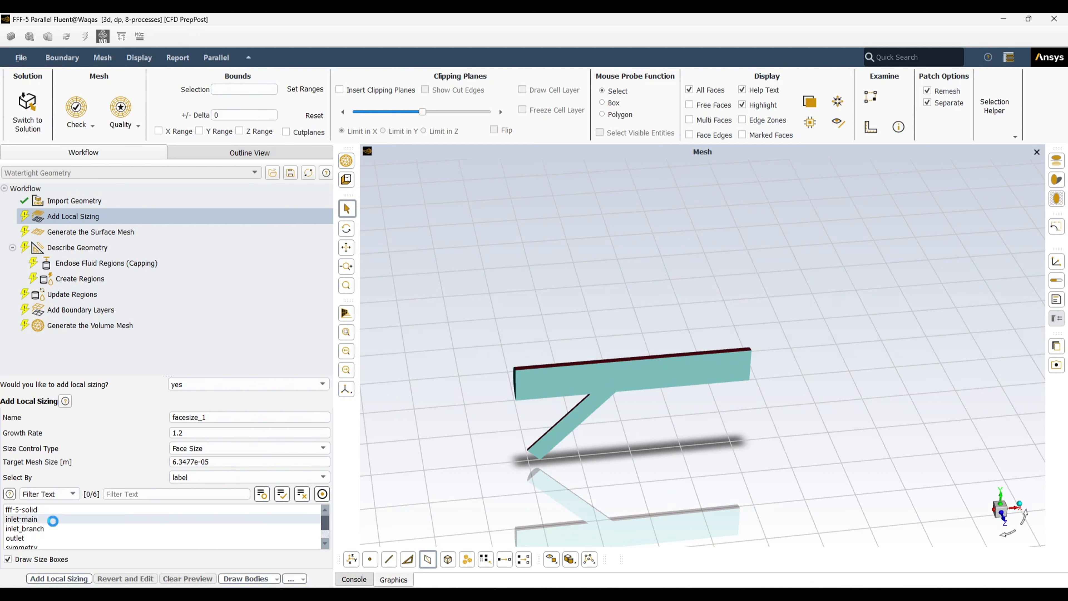
click(16, 538)
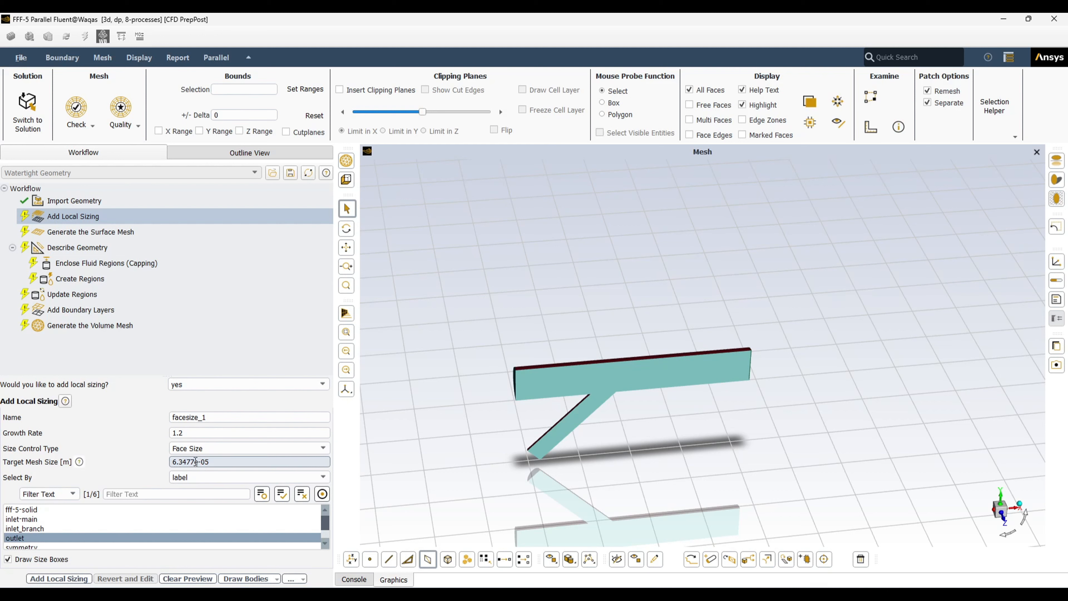
Set the target mesh size to 3e-05 m, name it outlet_meshing, and add it
key(BackSpace)
key(BackSpace)
key(BackSpace)
key(BackSpace)
key(BackSpace)
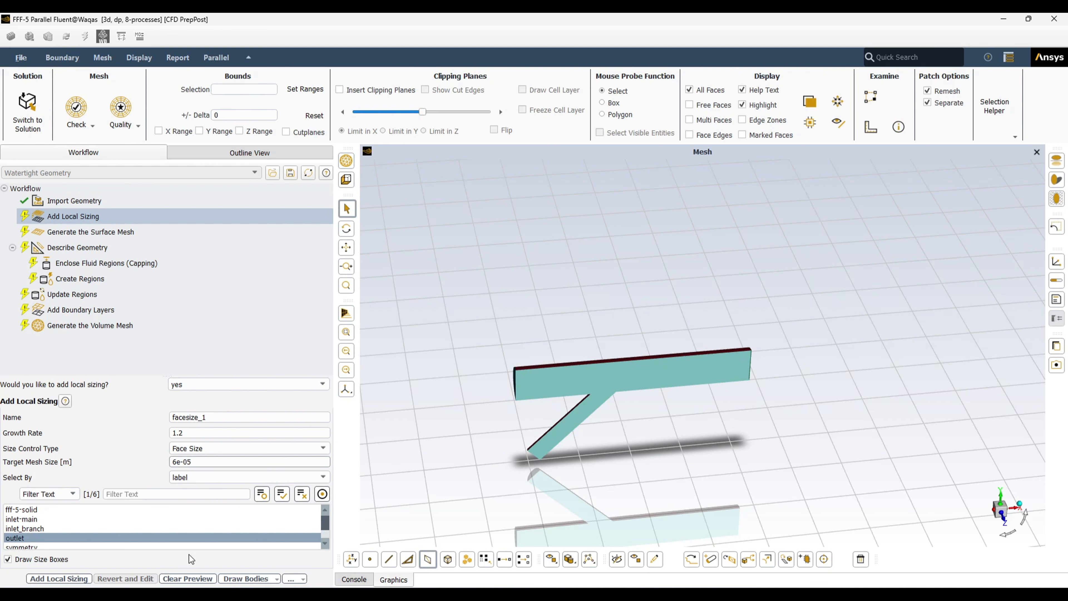
key(BackSpace)
text(3)
click(456, 447)
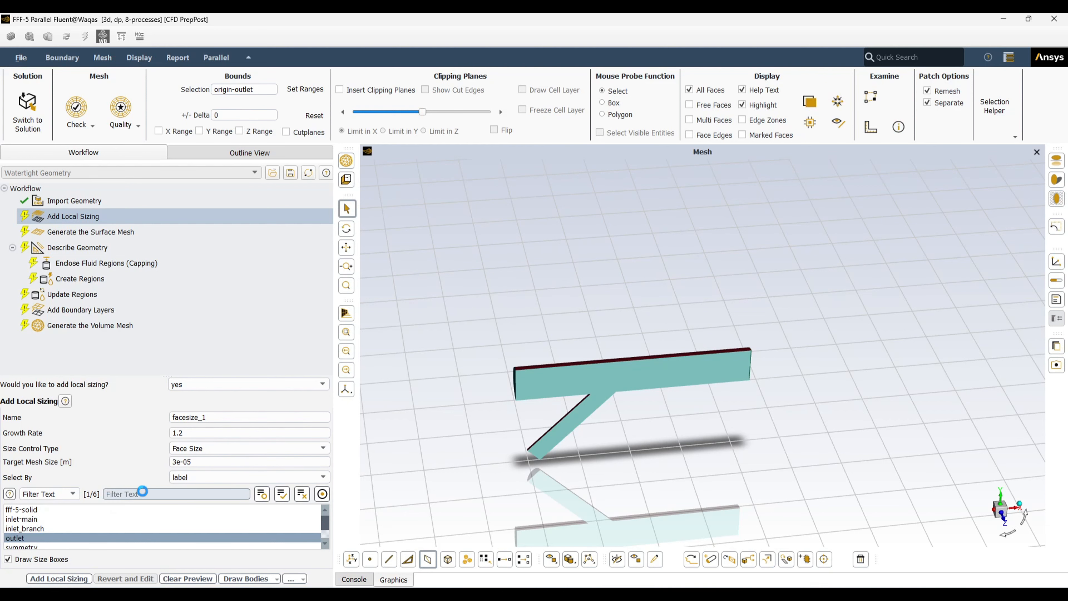
scroll(591, 408, up, 4)
scroll(517, 357, down, 3)
drag(530, 360, 379, 531)
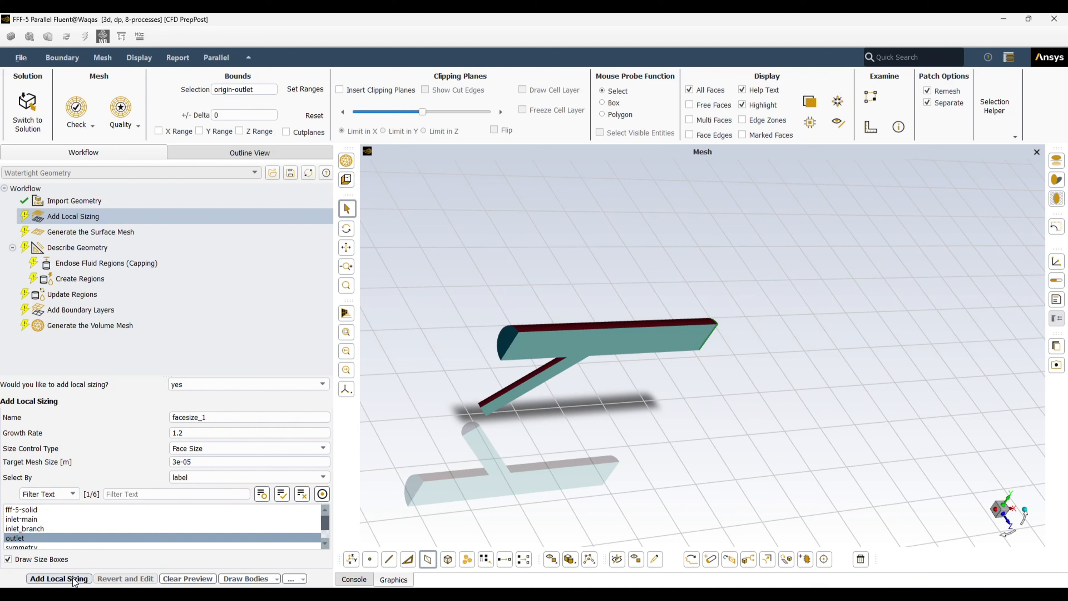
click(59, 578)
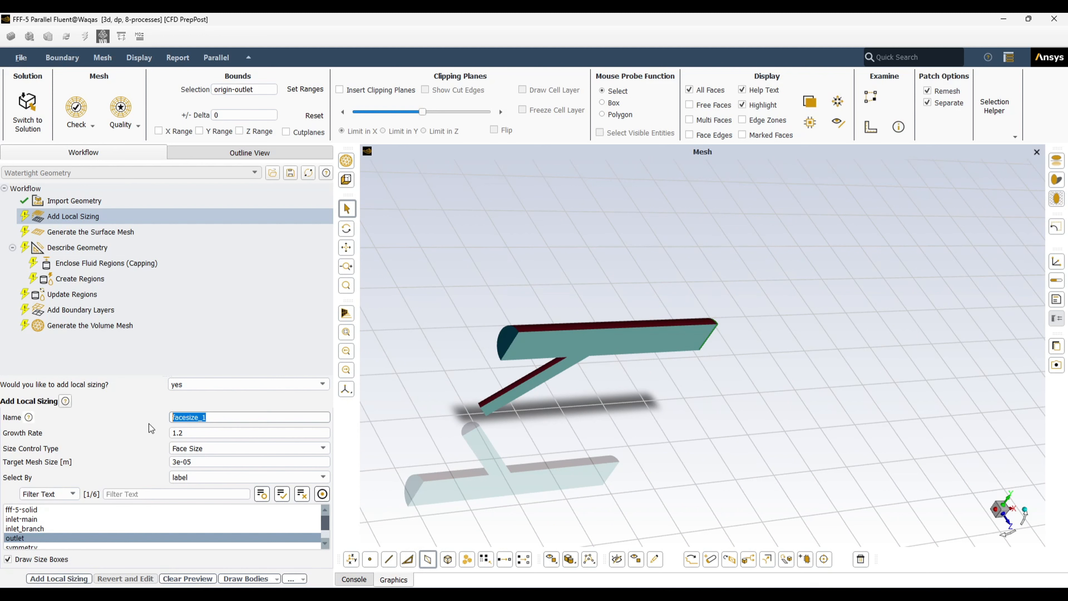
text(outlet_meshing)
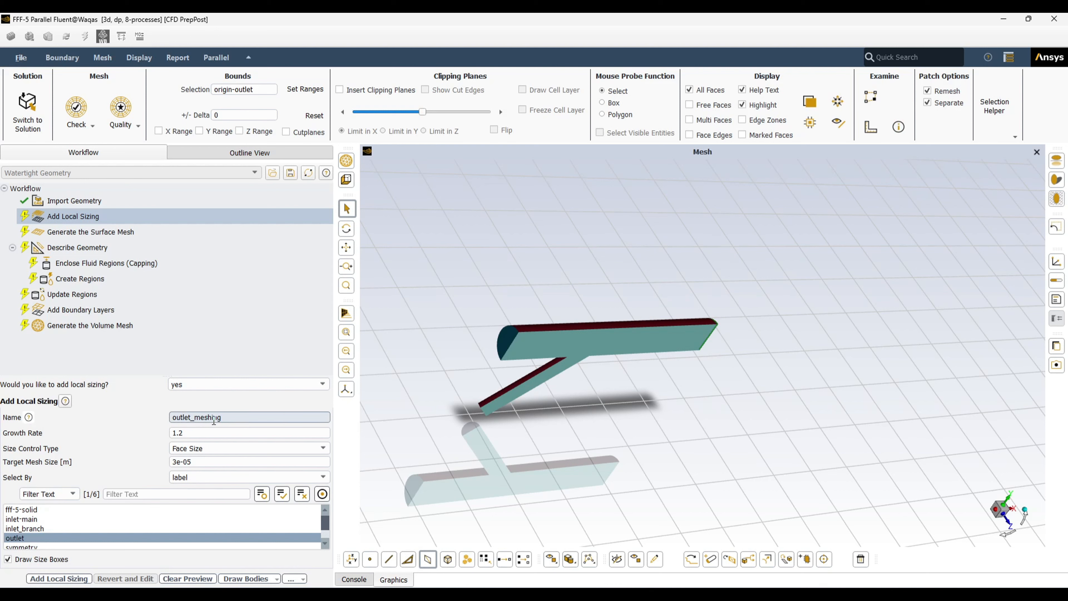
click(59, 578)
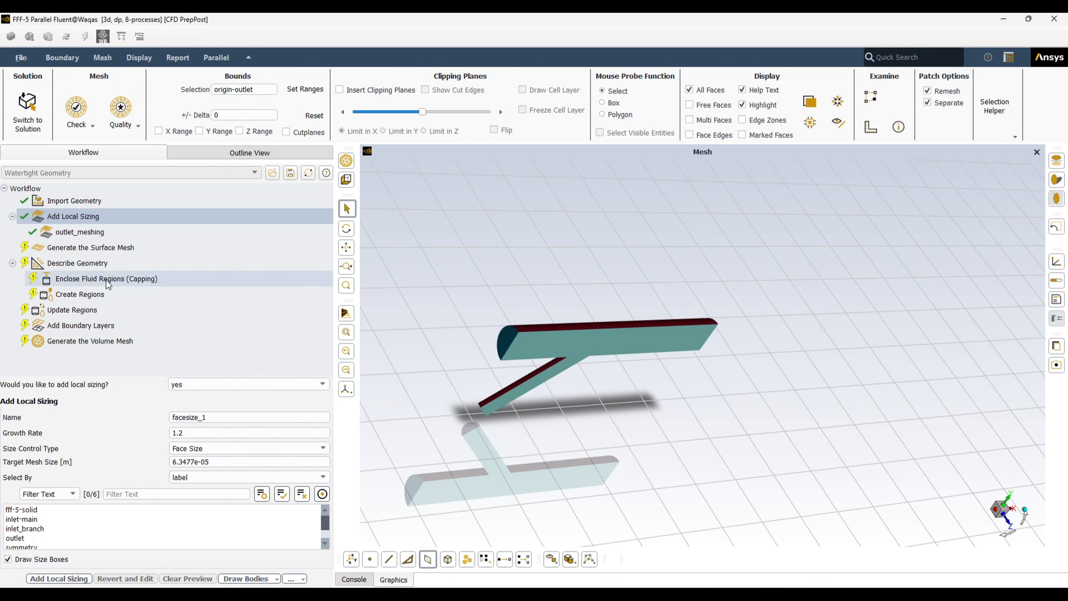
Review the outlet_meshing sizing and bring up the Generate the Surface Mesh settings
click(77, 236)
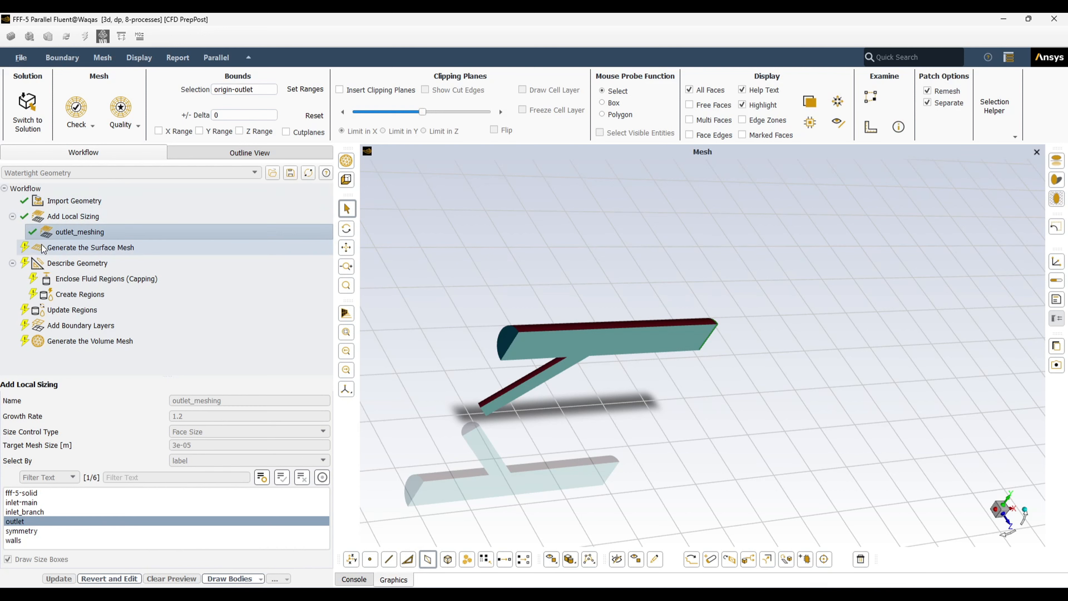
click(81, 249)
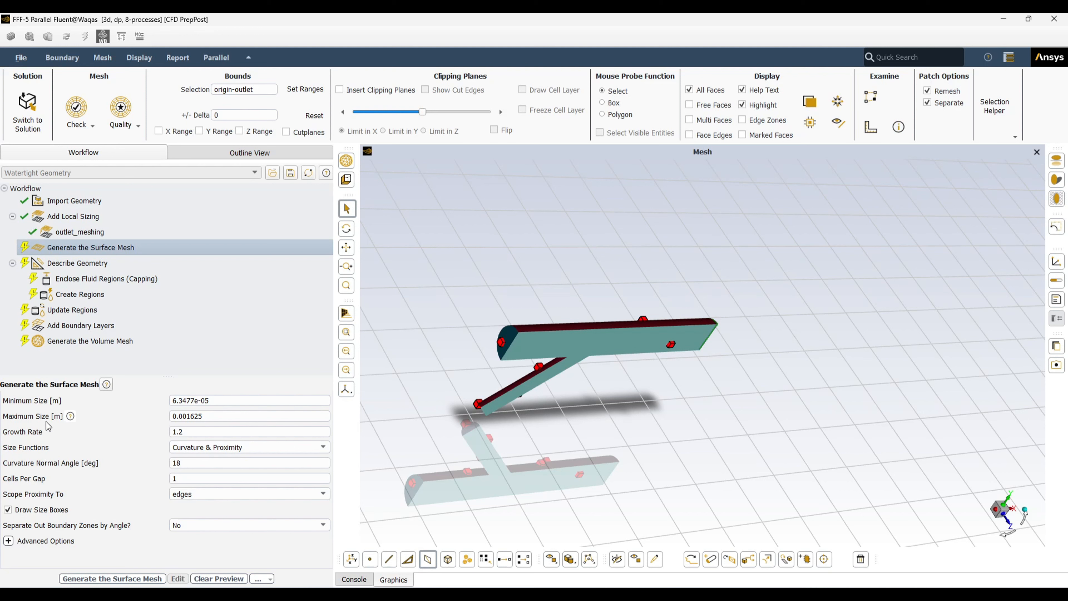
middle_drag(486, 429, 463, 389)
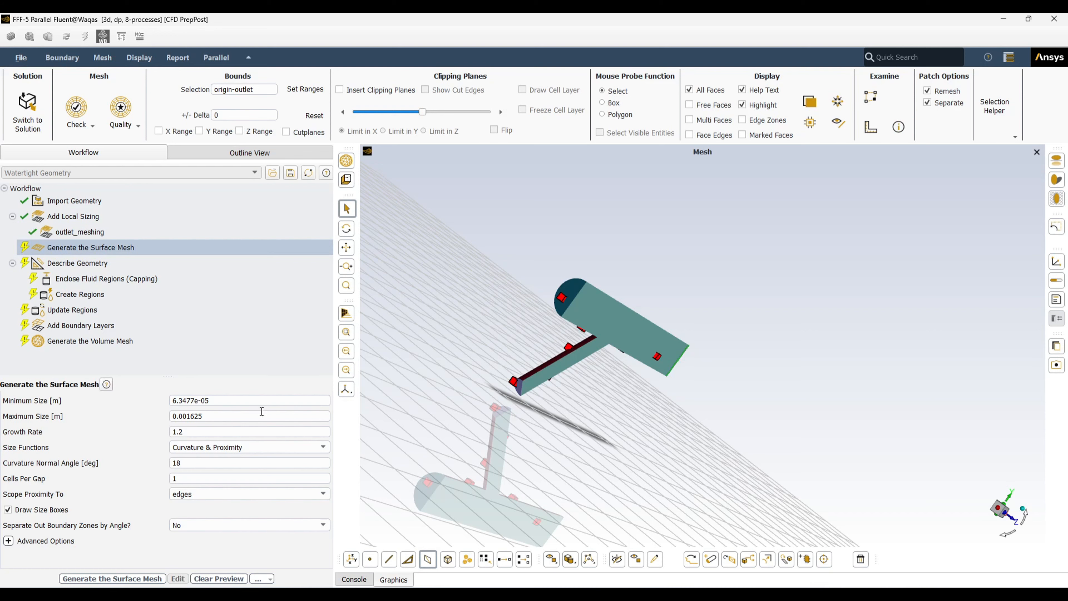
scroll(446, 393, up, 2)
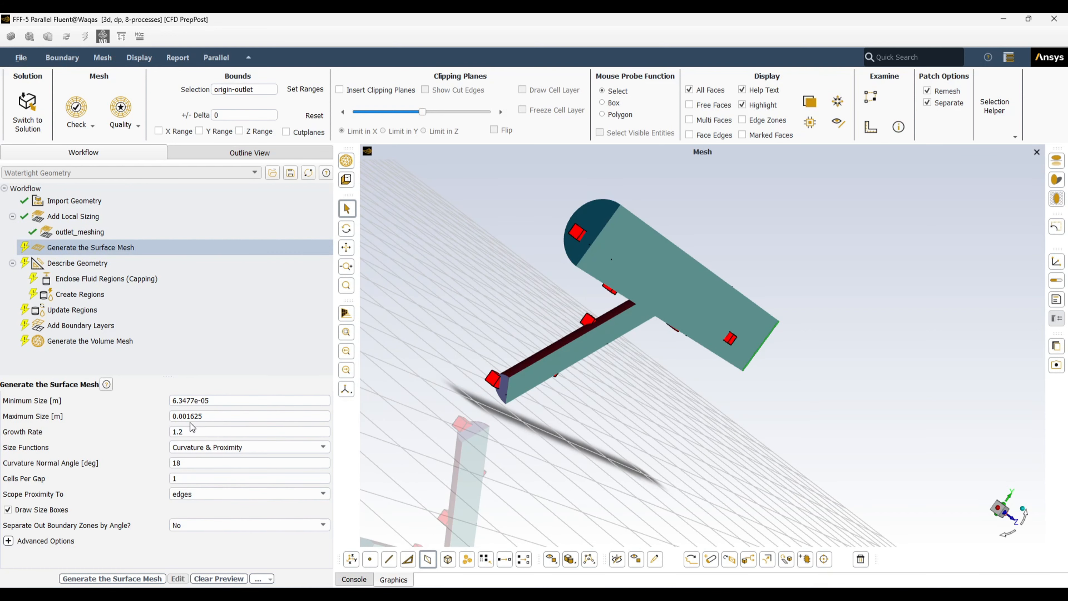
scroll(482, 384, up, 5)
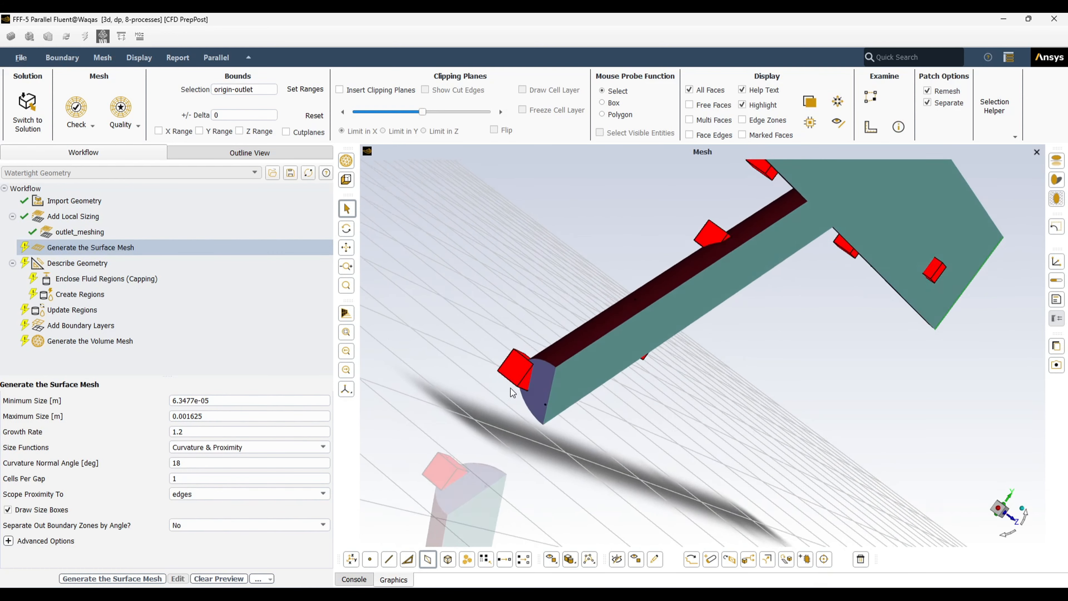
Orbit and zoom around the pipe end and junction to inspect the surface mesh size boxes
middle_drag(512, 391, 713, 421)
scroll(714, 425, up, 5)
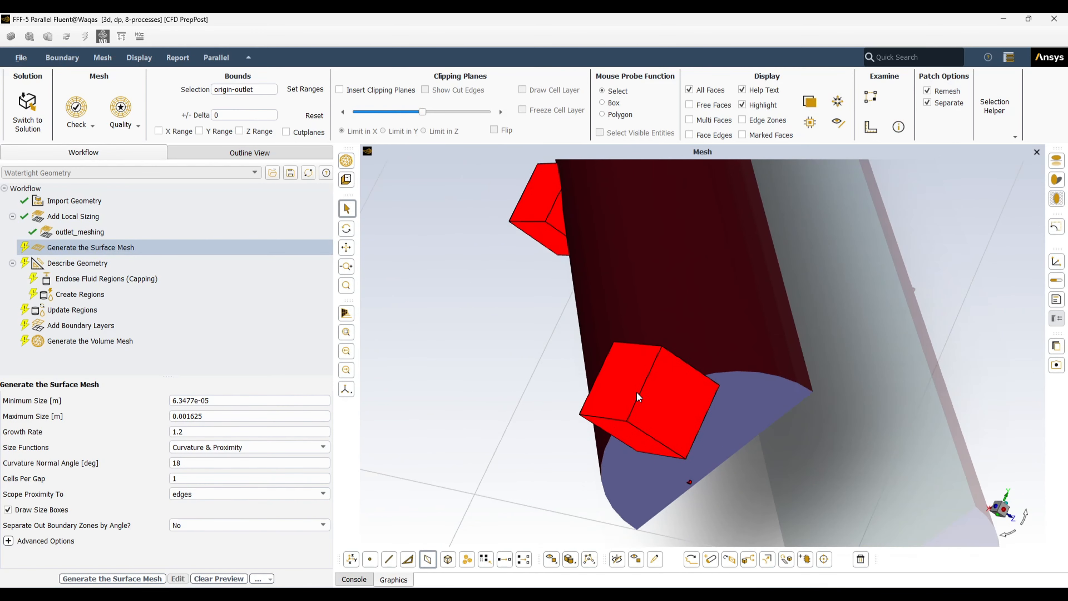
scroll(638, 413, down, 10)
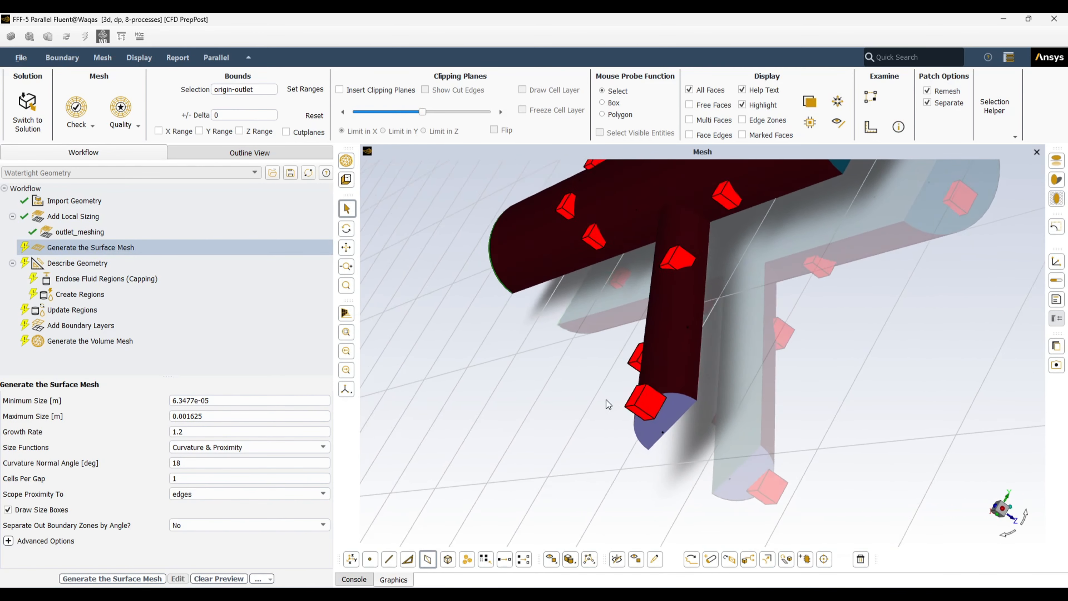
scroll(656, 421, up, 10)
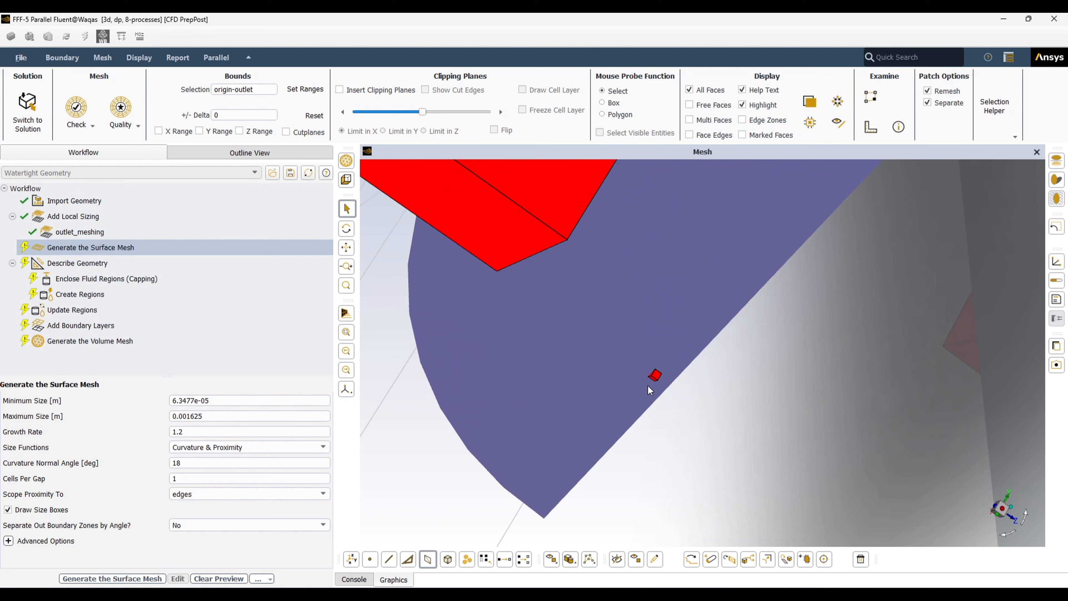
scroll(650, 390, down, 8)
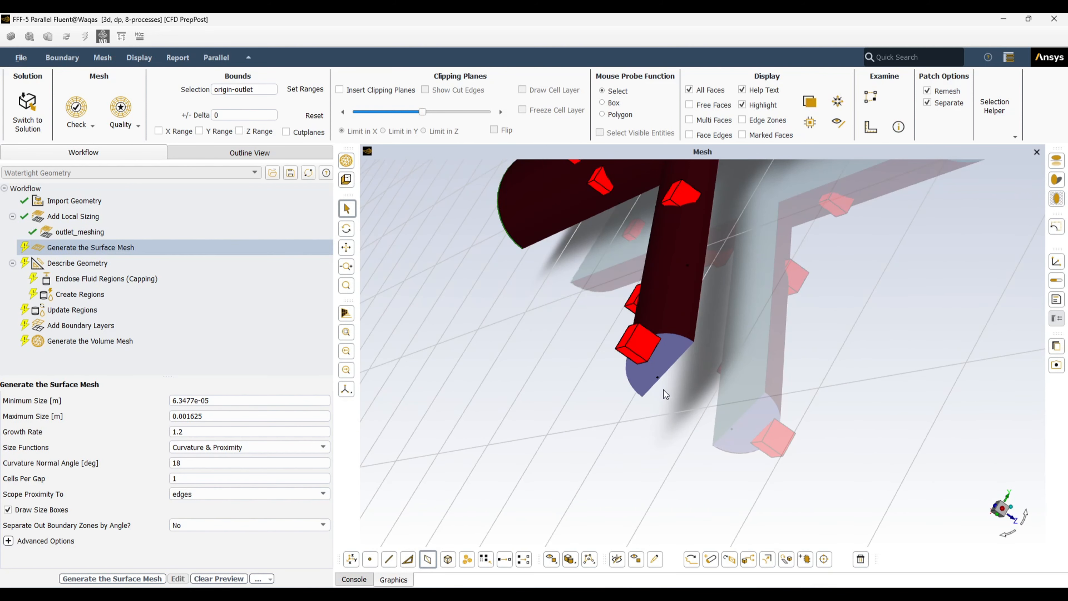
scroll(666, 394, up, 10)
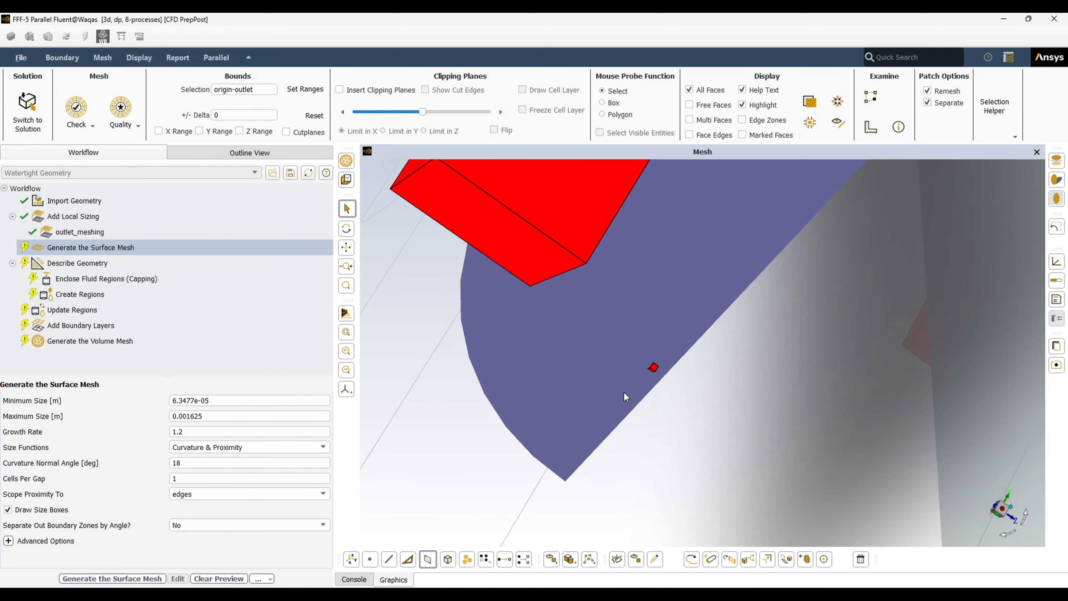
scroll(626, 397, down, 10)
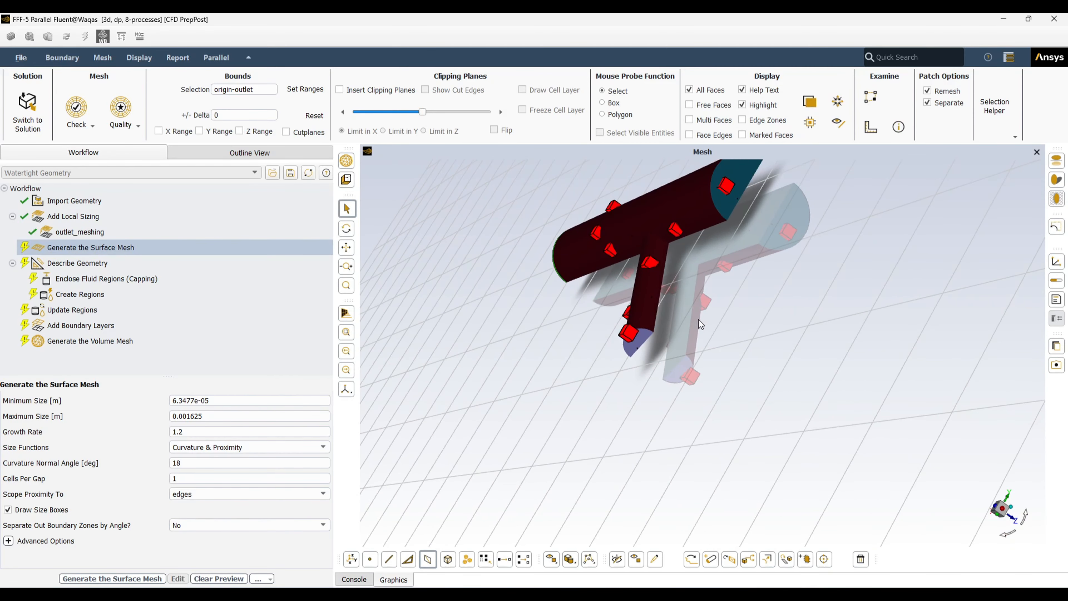
drag(700, 324, 686, 252)
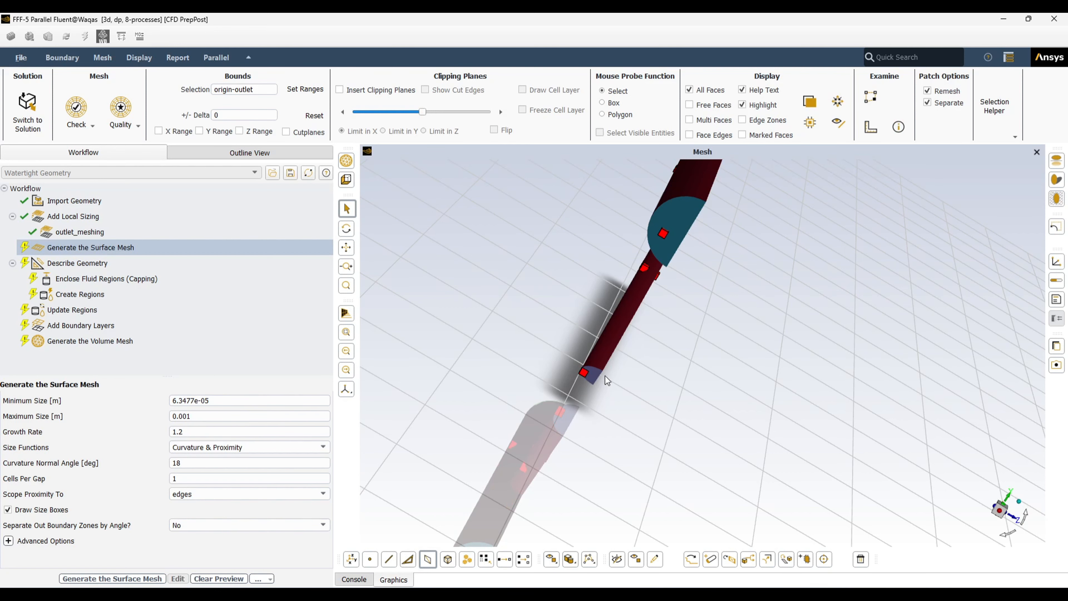
scroll(607, 380, up, 10)
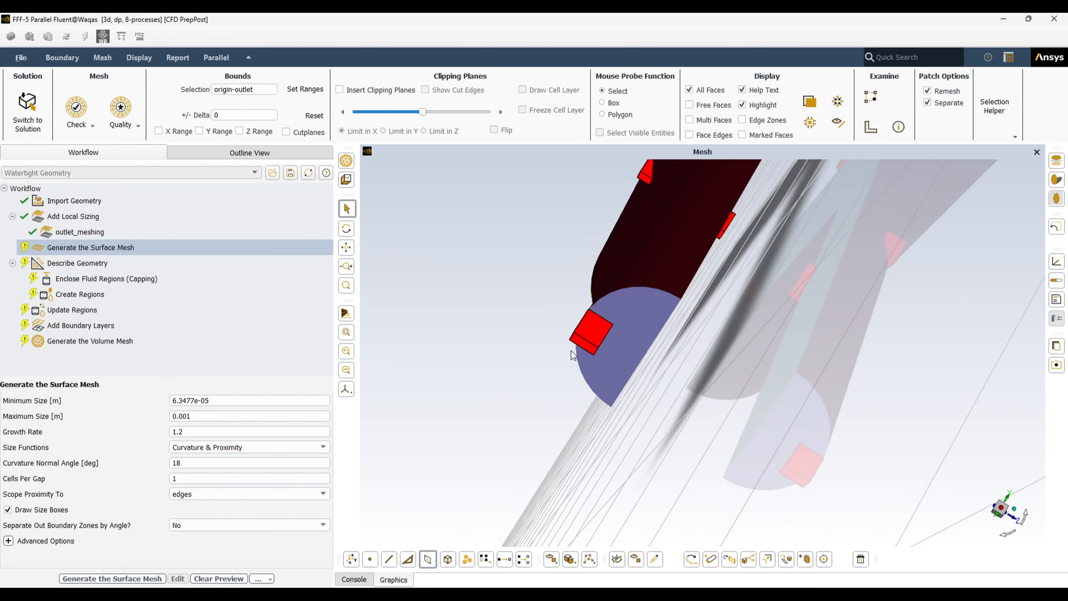
scroll(606, 341, up, 5)
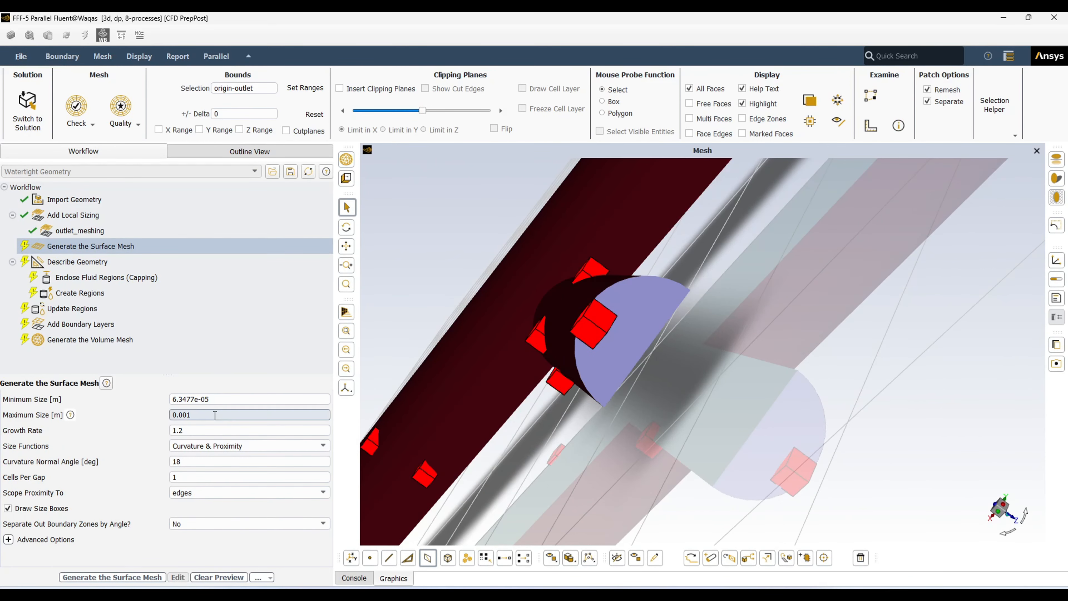
click(215, 415)
key(BackSpace)
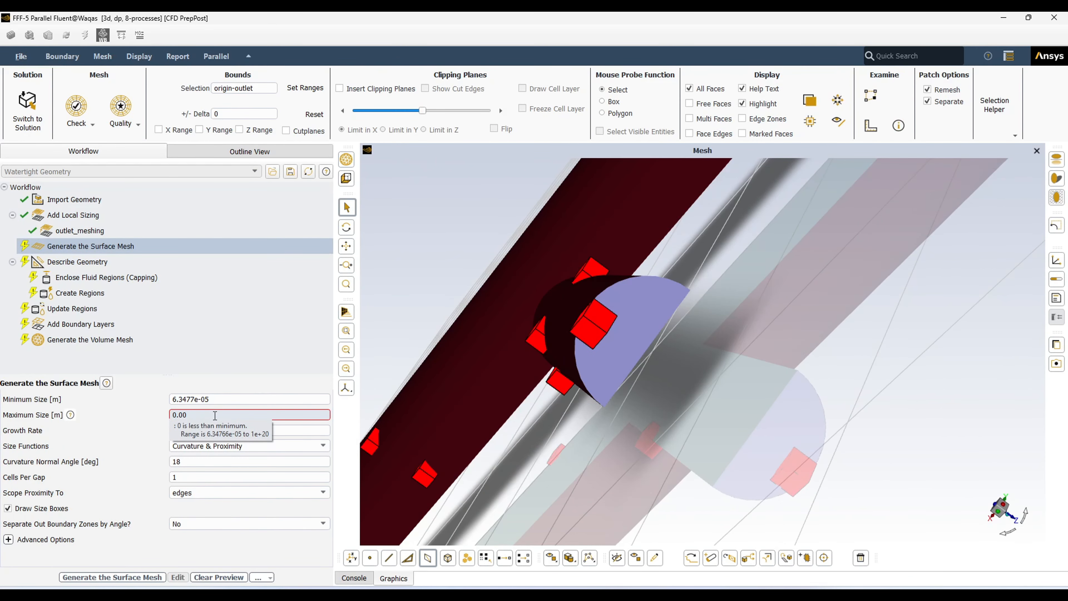
text(05)
key(Return)
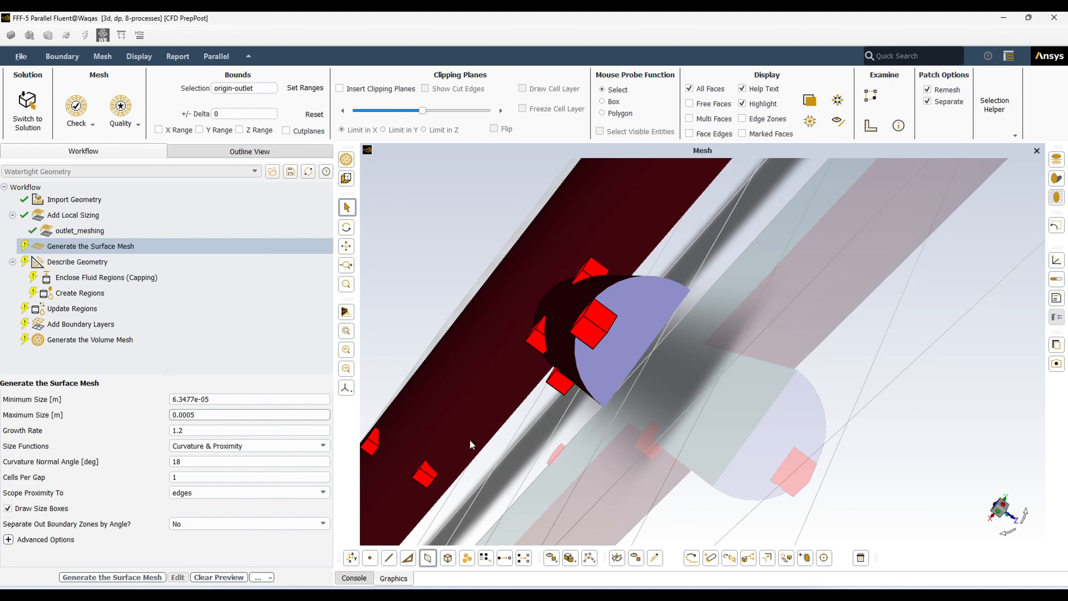
scroll(594, 424, up, 5)
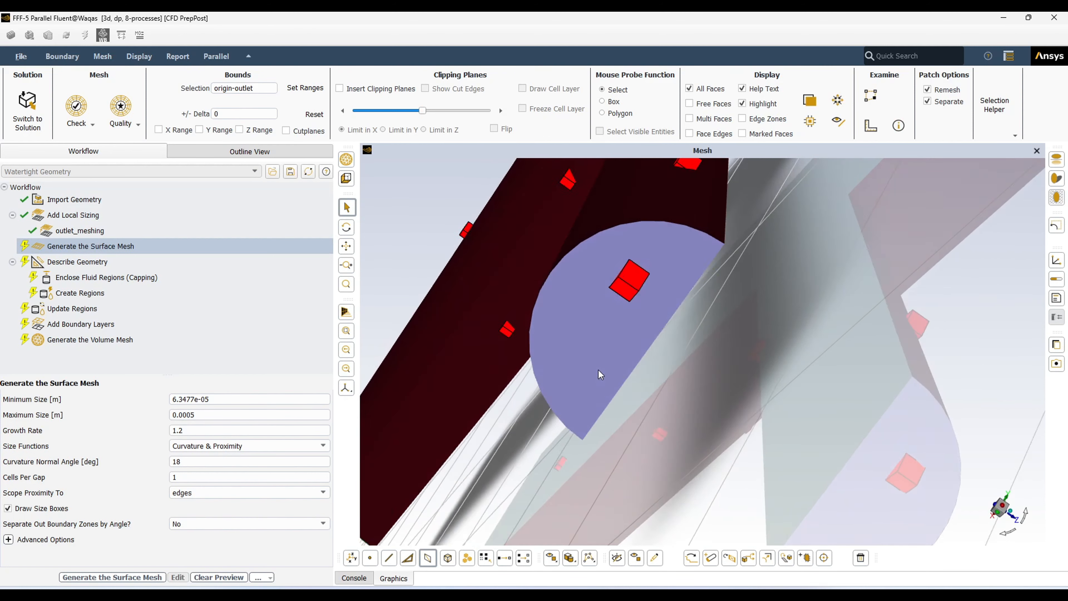
scroll(619, 315, down, 4)
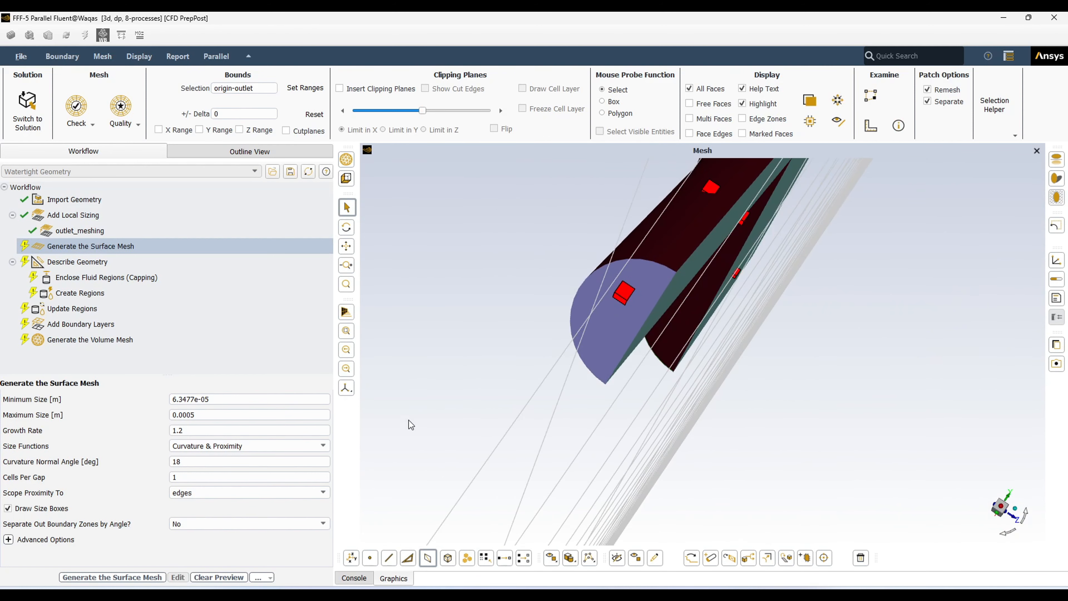
click(181, 430)
click(242, 398)
click(172, 431)
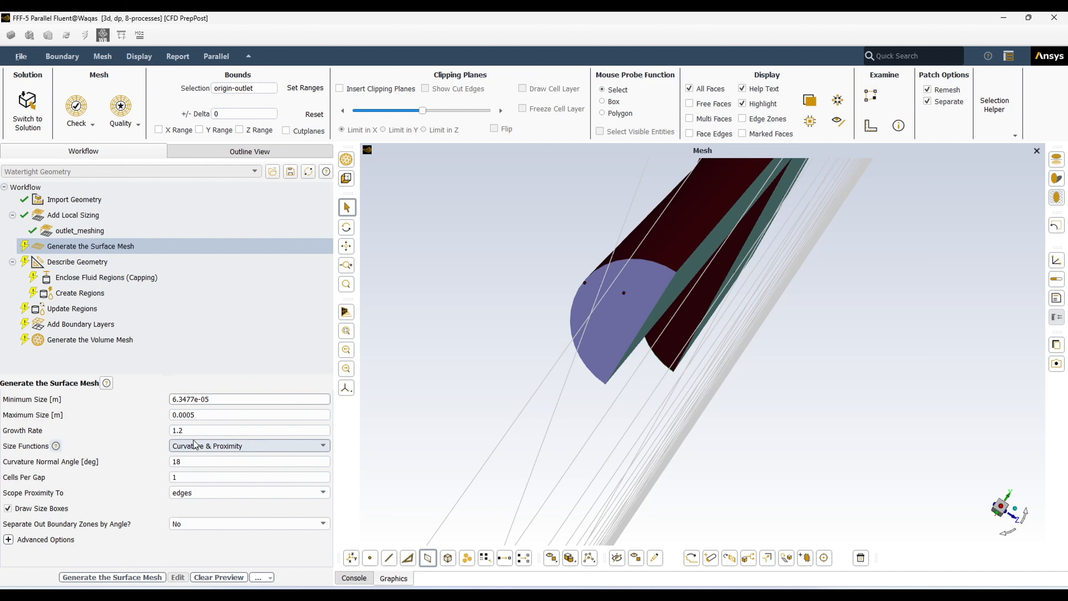
scroll(691, 325, down, 3)
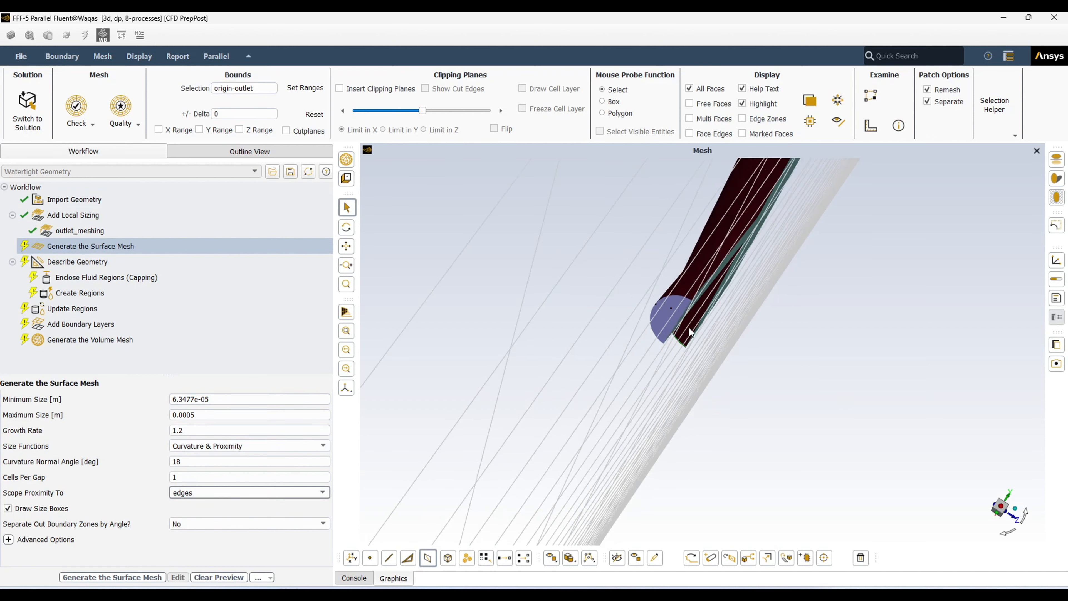
scroll(824, 277, up, 5)
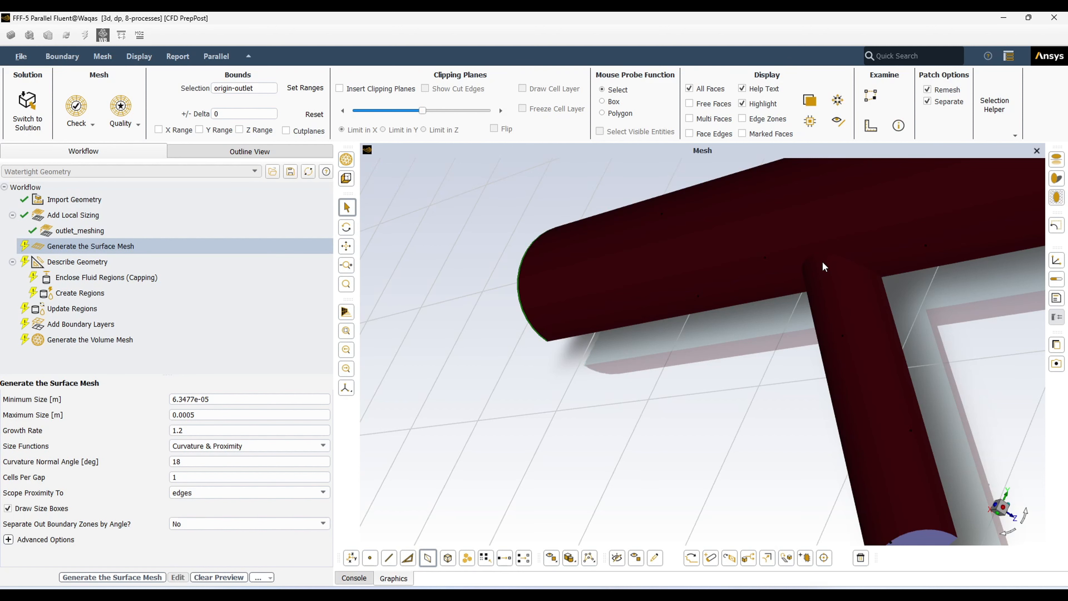
drag(824, 266, 564, 323)
drag(832, 383, 758, 327)
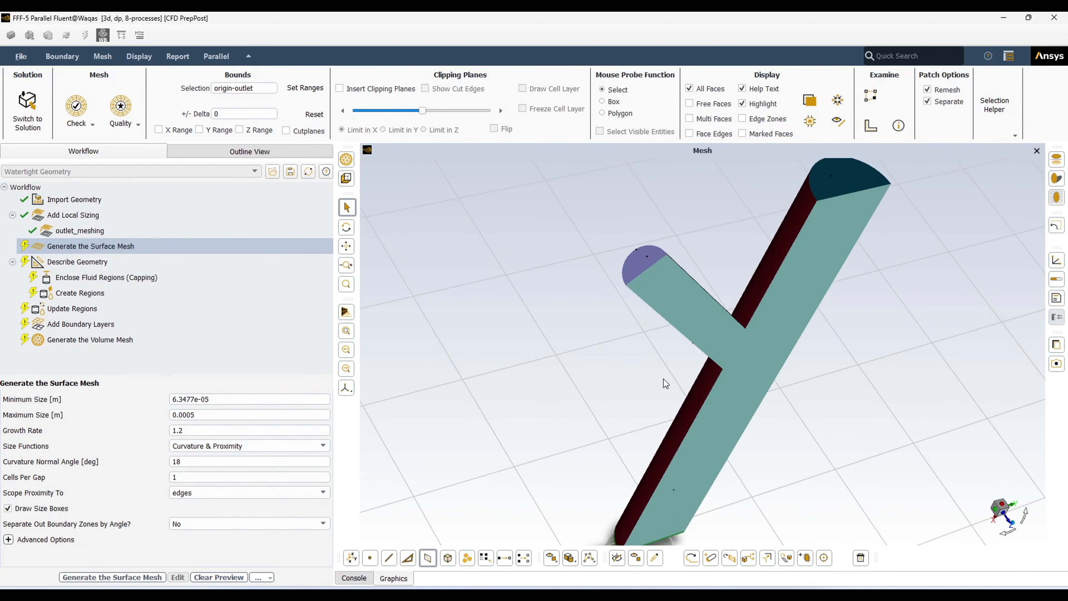
drag(588, 343, 727, 344)
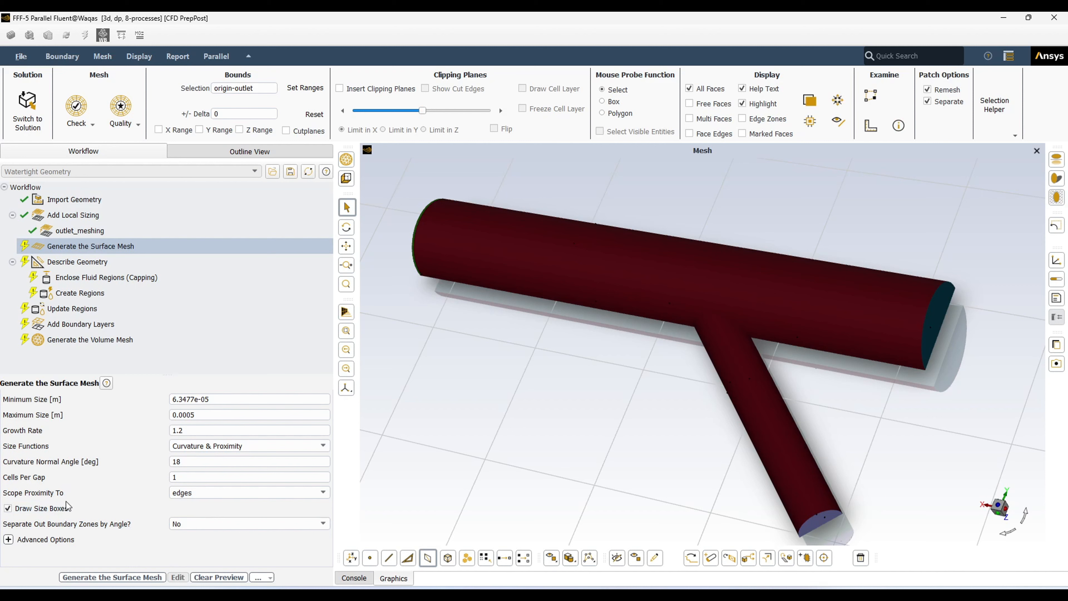
click(324, 493)
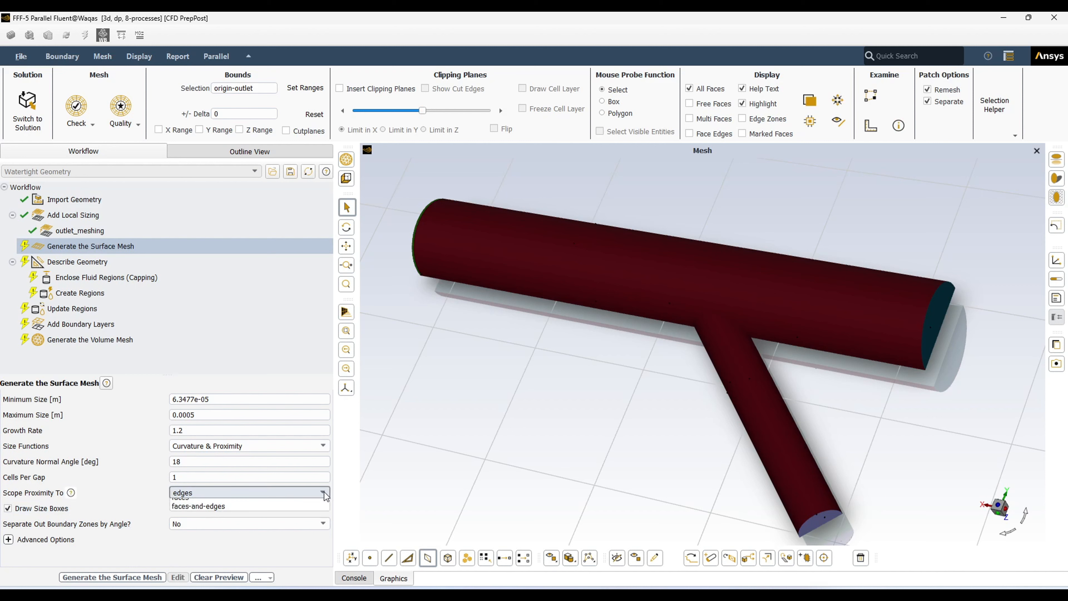
click(396, 485)
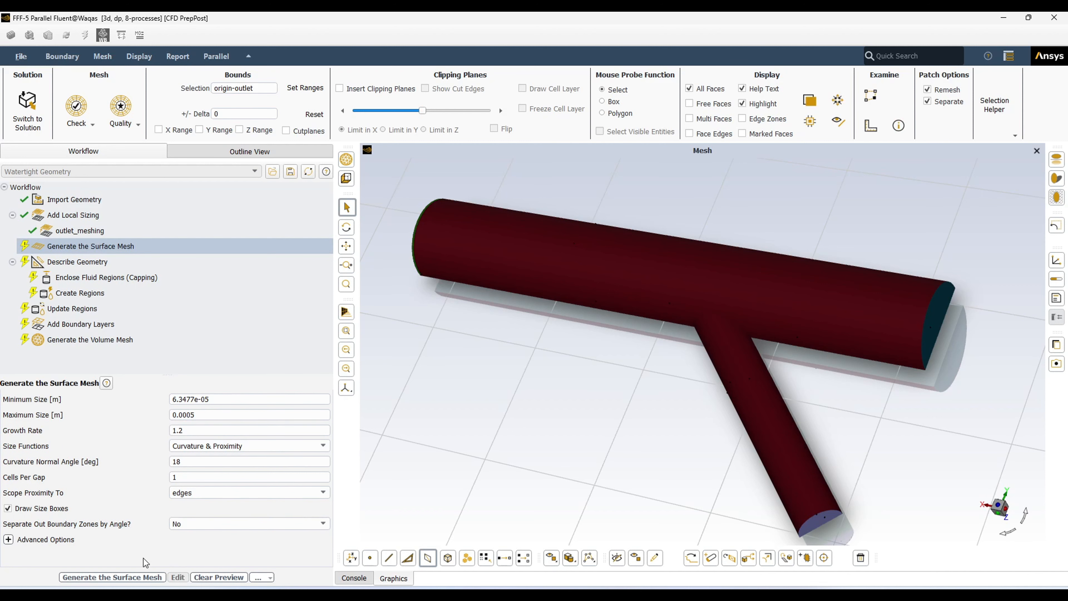
Generate the Y-pipe's triangular surface mesh and zoom around the result to inspect it
click(99, 582)
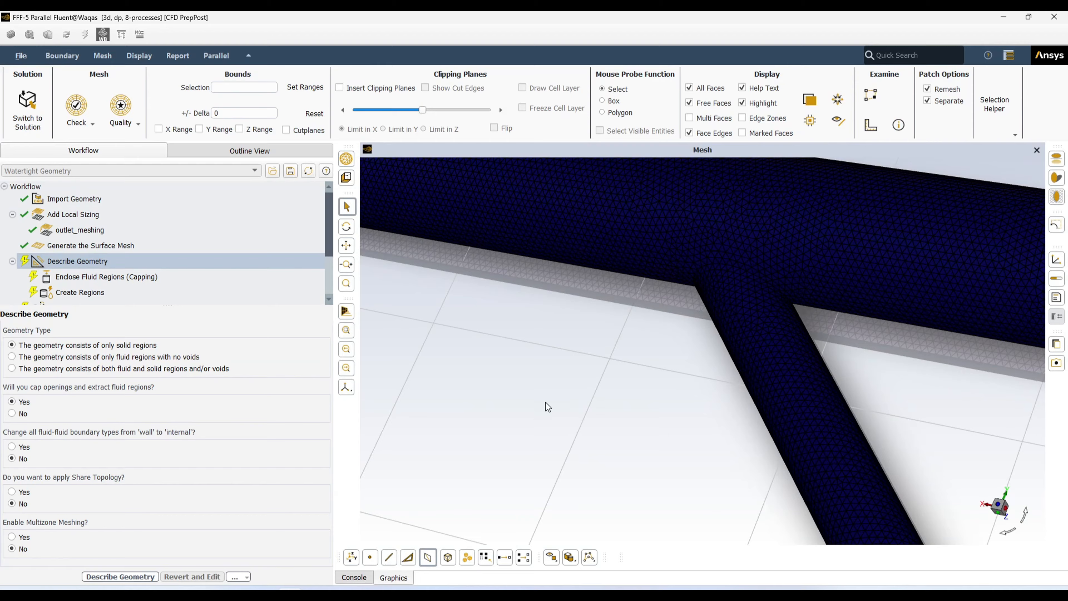
scroll(546, 405, down, 8)
middle_drag(803, 386, 486, 355)
scroll(769, 324, up, 10)
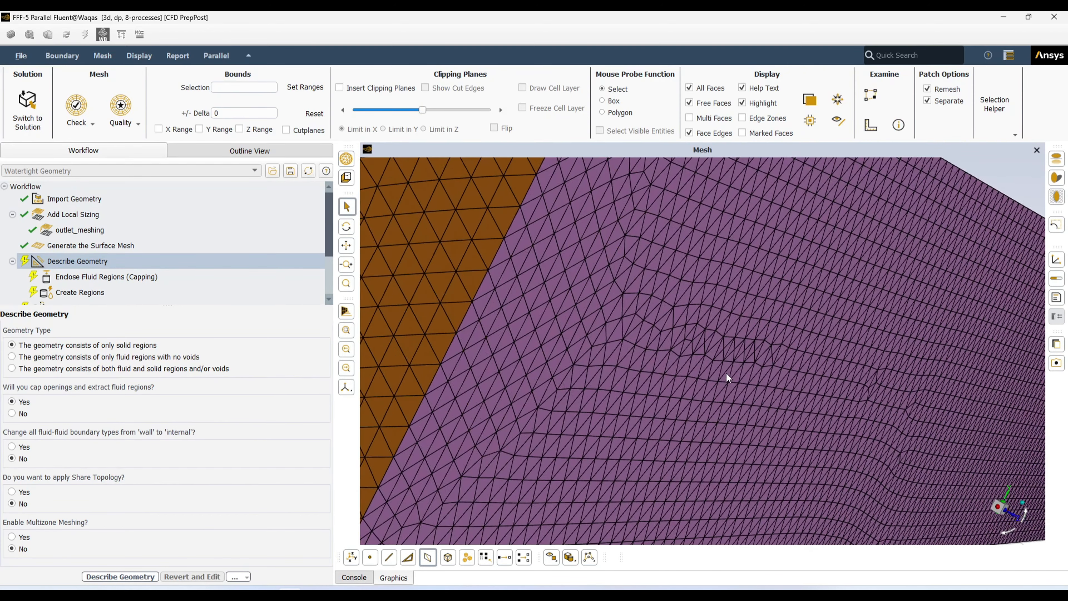
scroll(600, 360, up, 5)
scroll(601, 360, down, 10)
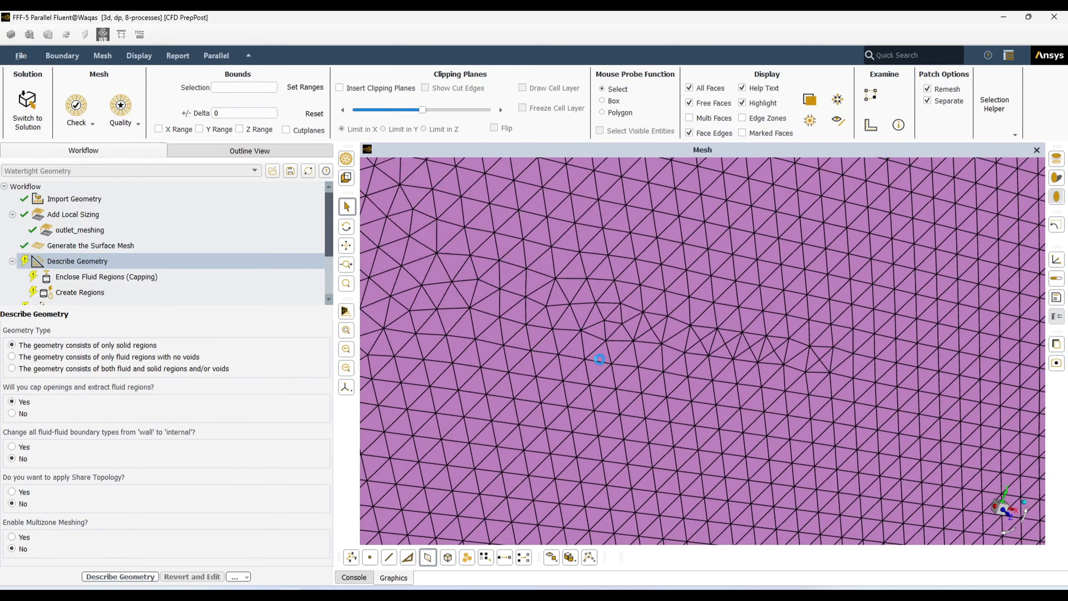
scroll(547, 356, down, 5)
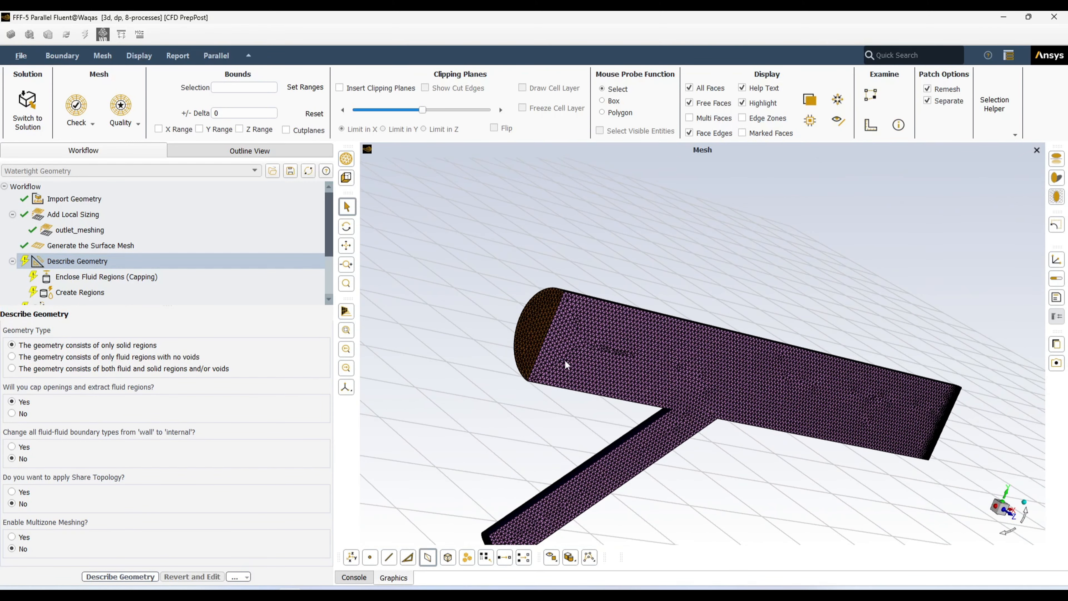
scroll(565, 360, down, 2)
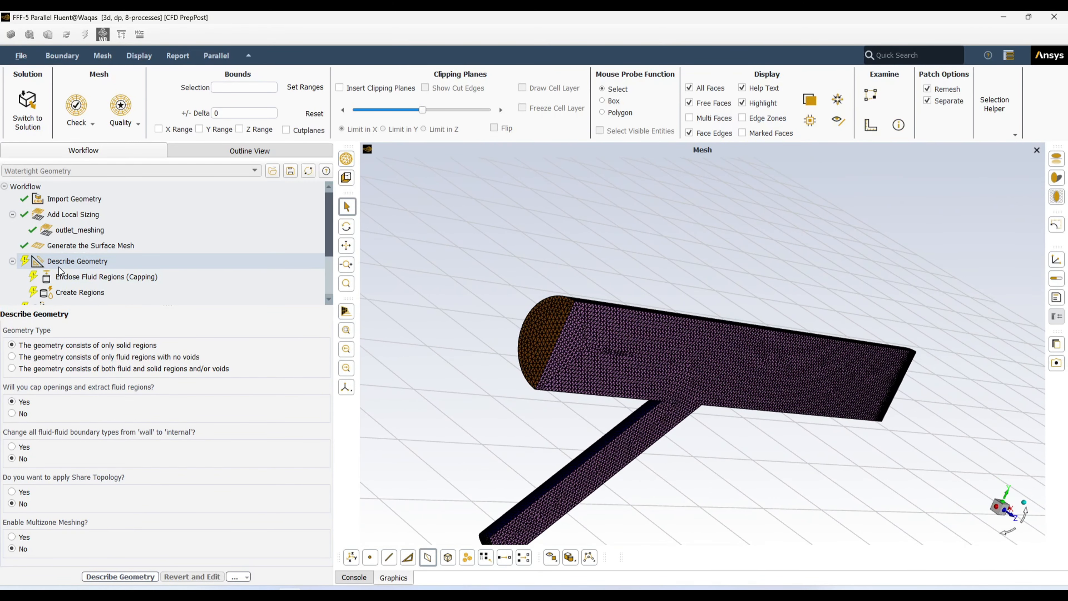
click(79, 266)
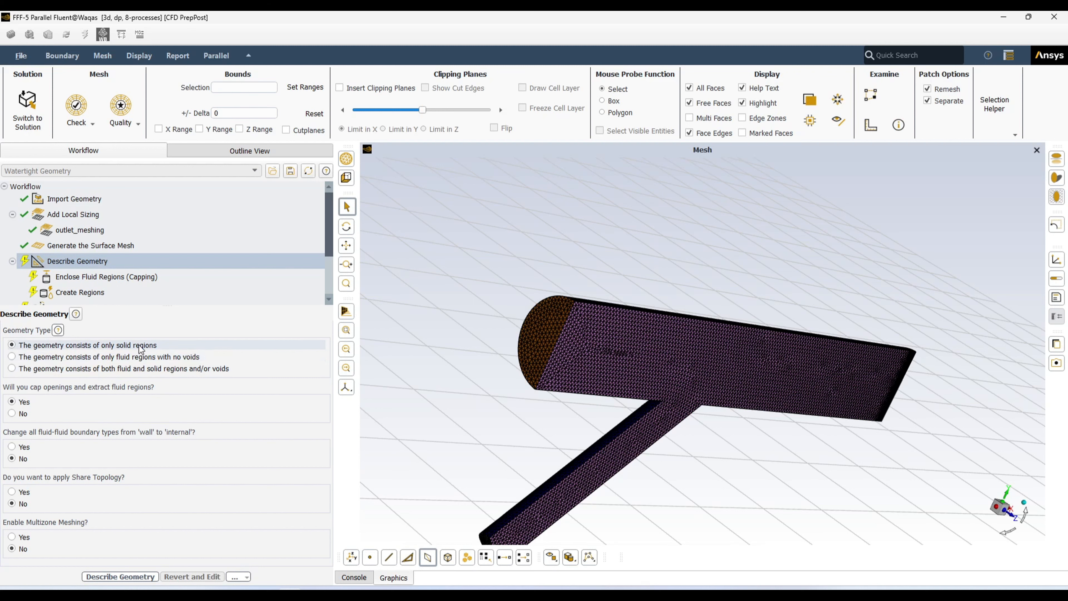
Set Geometry Type to 'only fluid regions with no voids' in Describe Geometry
click(13, 357)
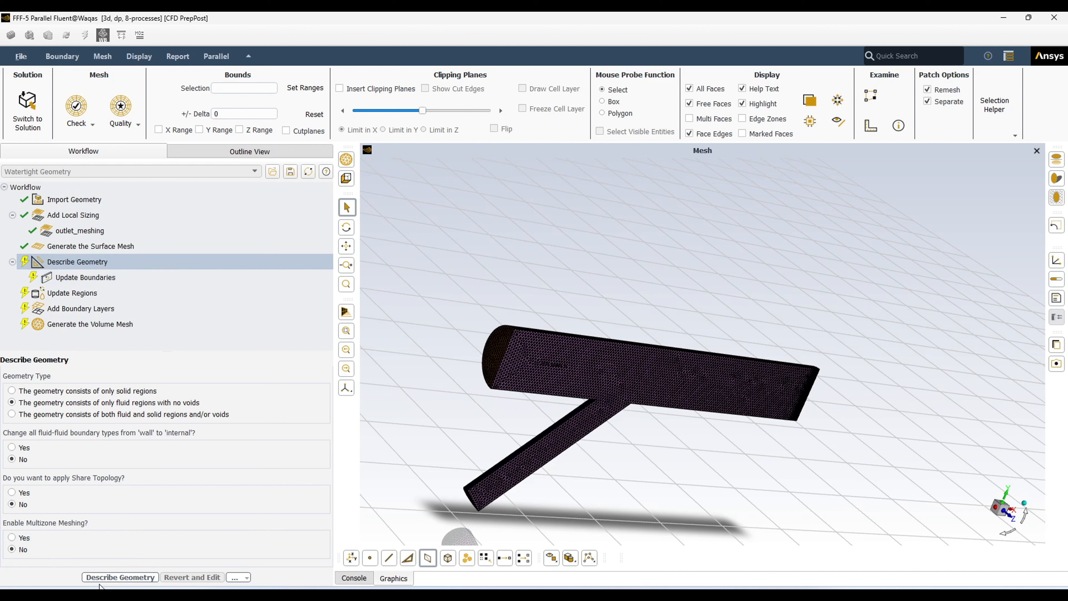
Apply the fluid-only geometry and keep inlet-main as velocity-inlet with the other boundary types unchanged
click(120, 577)
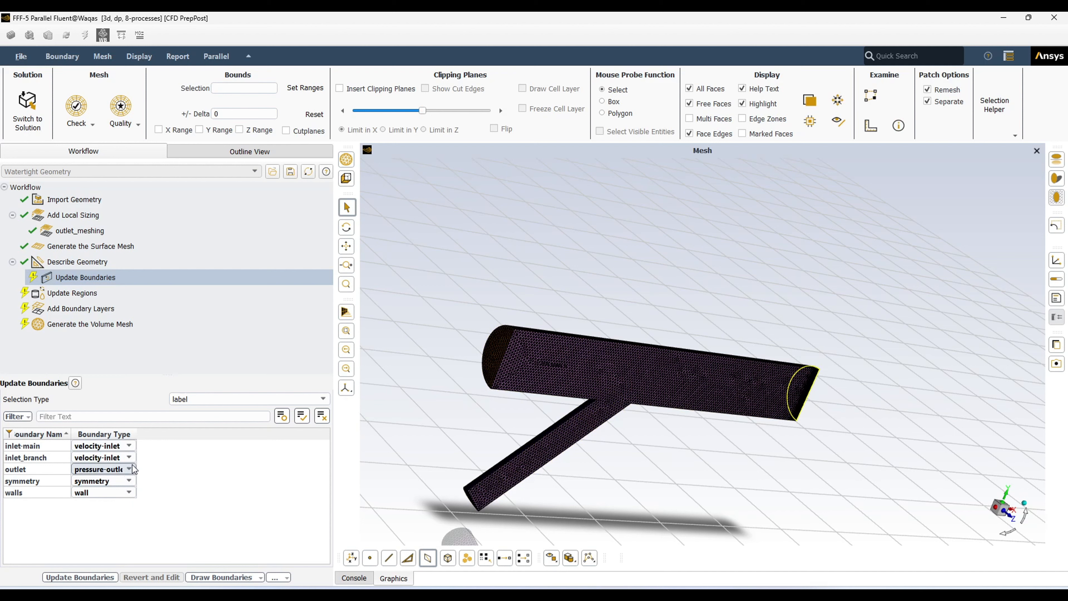
click(129, 445)
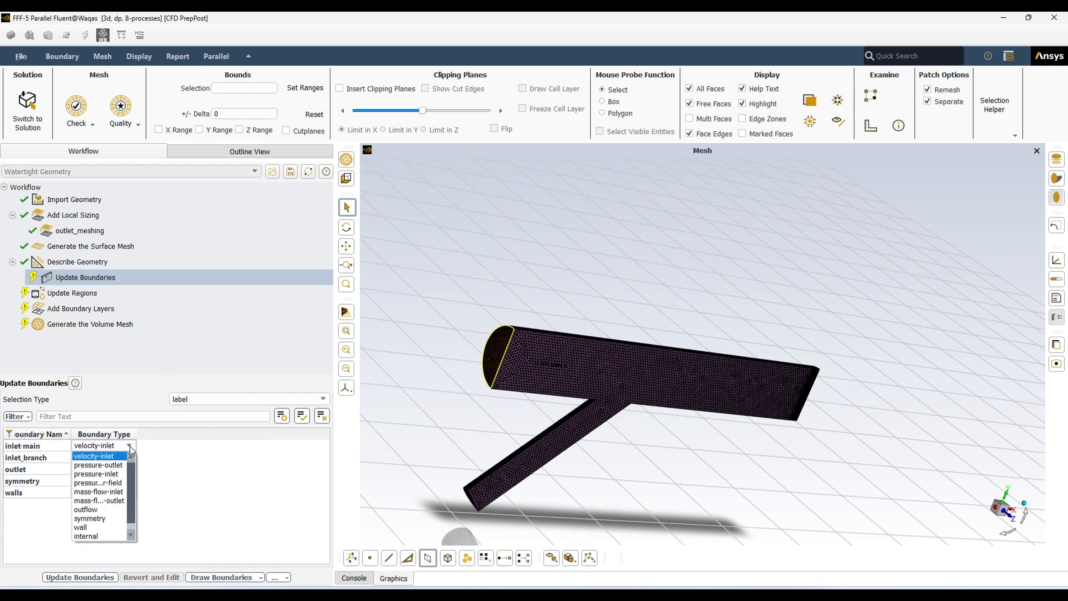
scroll(131, 490, down, 1)
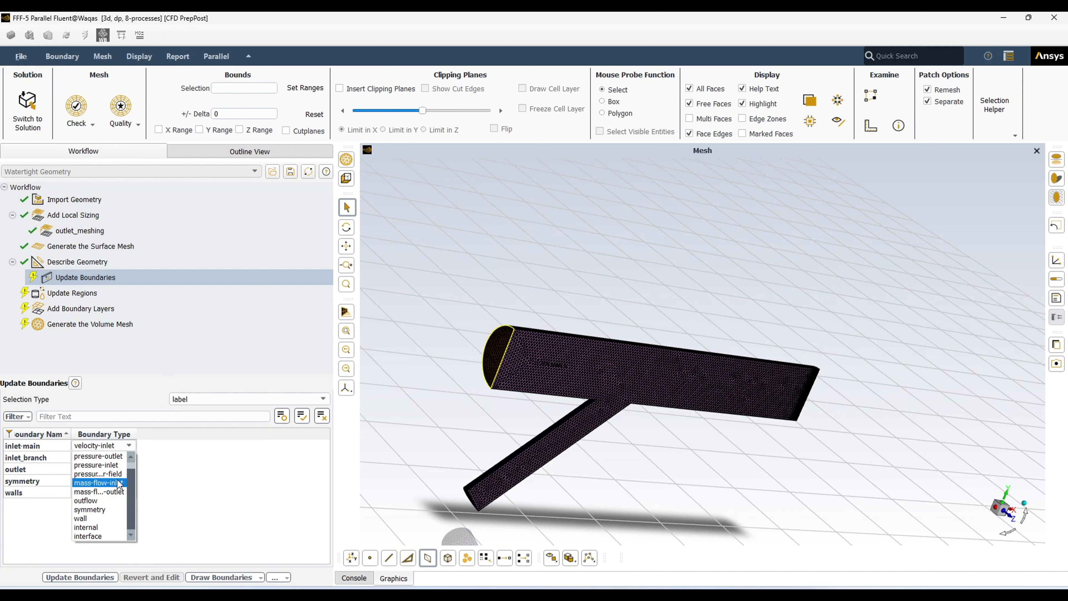
click(187, 470)
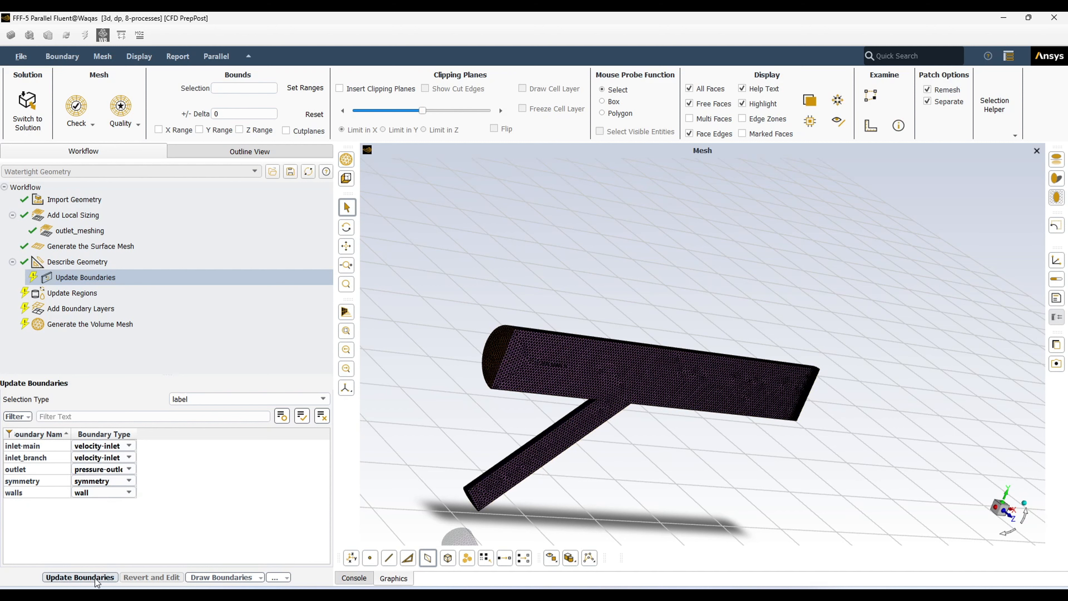
click(80, 576)
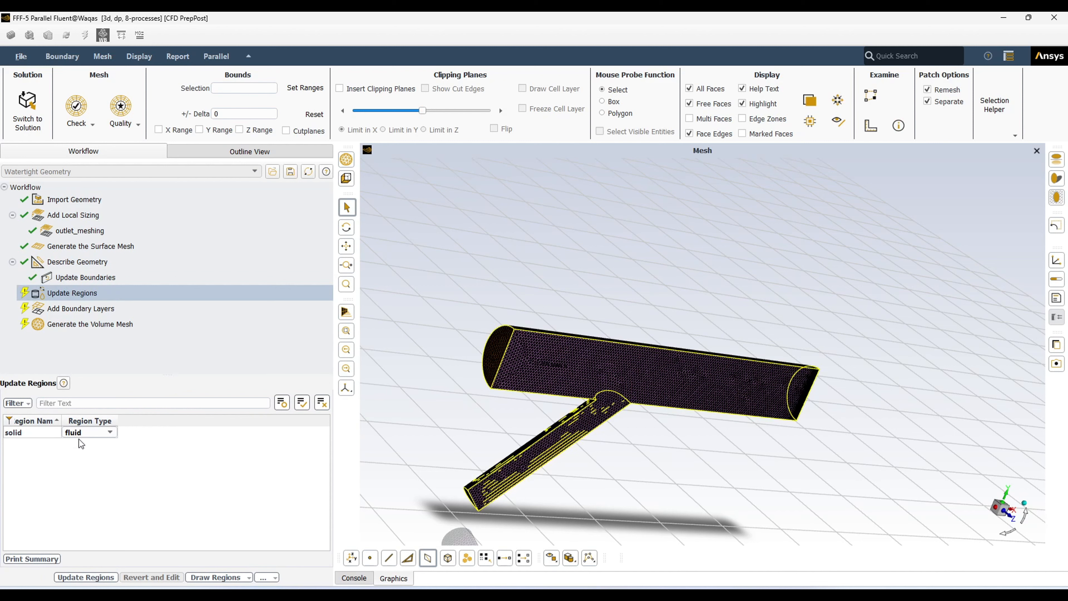
Rename the solid region to 'fluid' and apply the region update
click(34, 432)
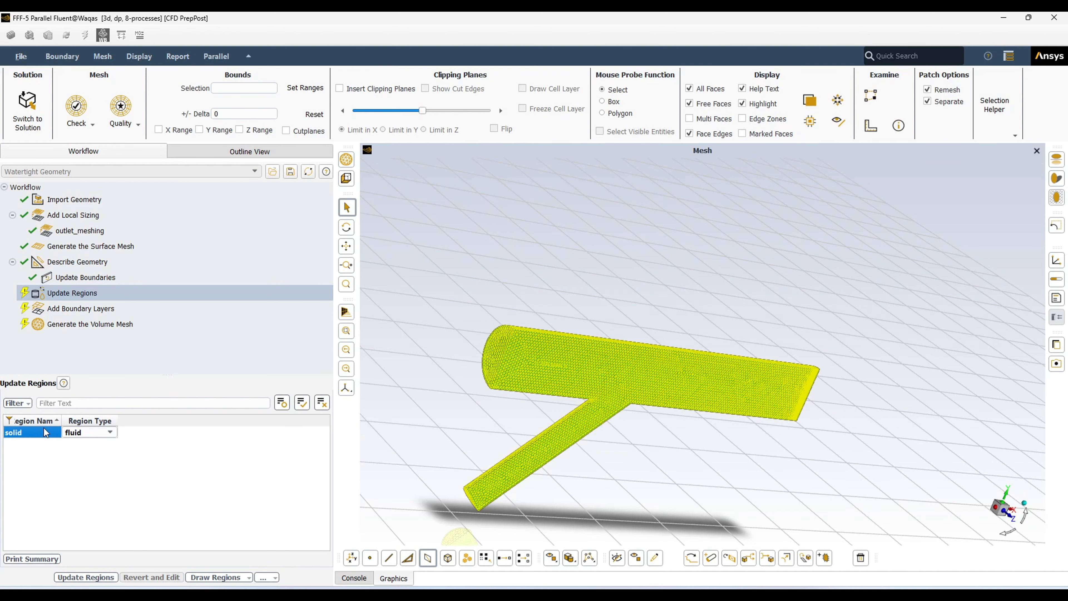
click(37, 460)
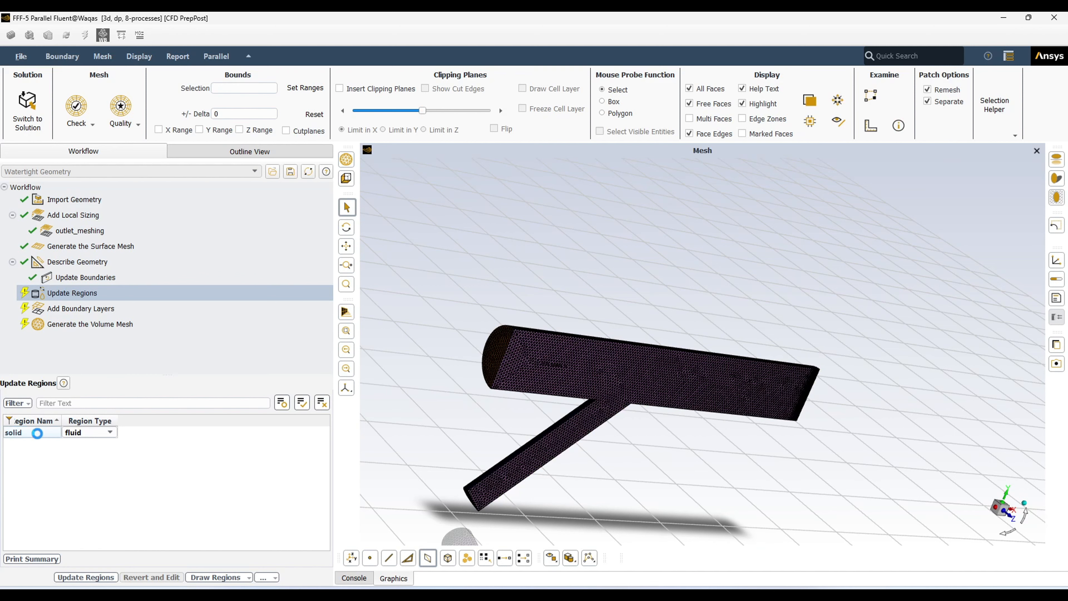
right_click(37, 433)
mouse_move(112, 445)
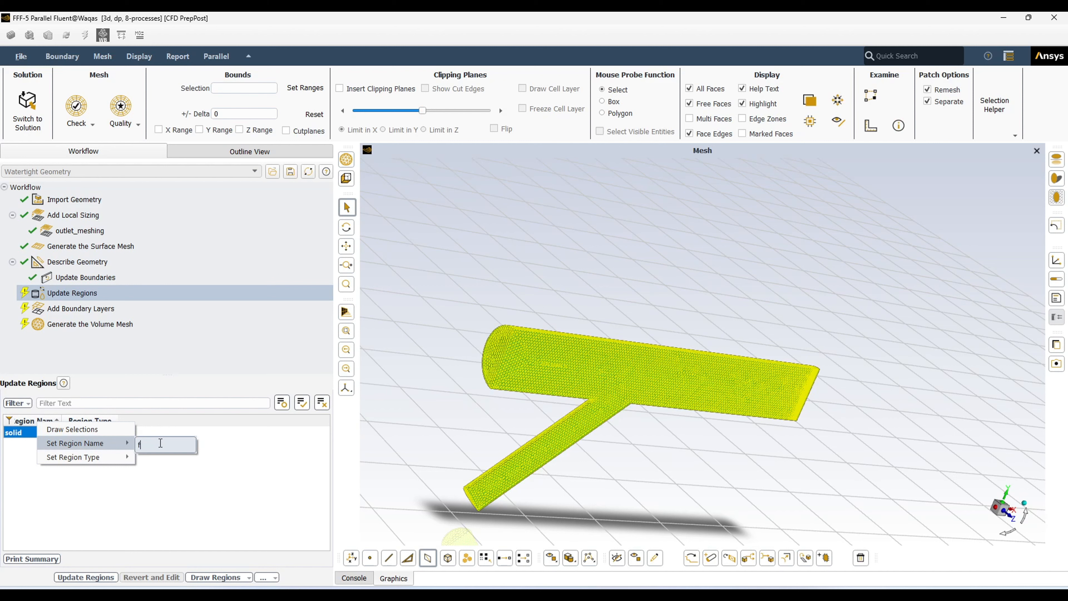
text(fluid)
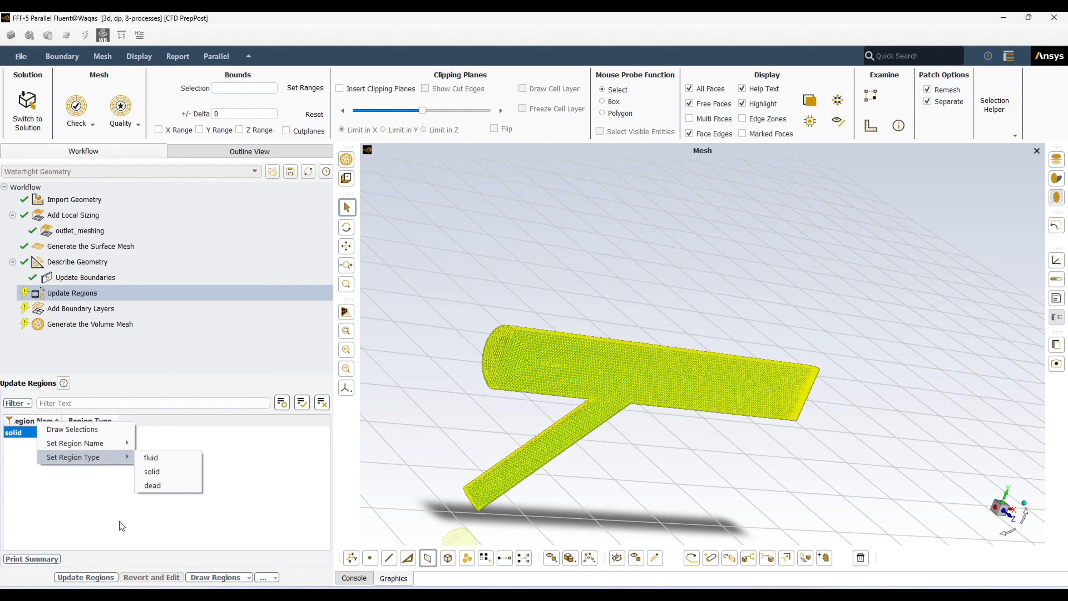
click(154, 458)
click(28, 435)
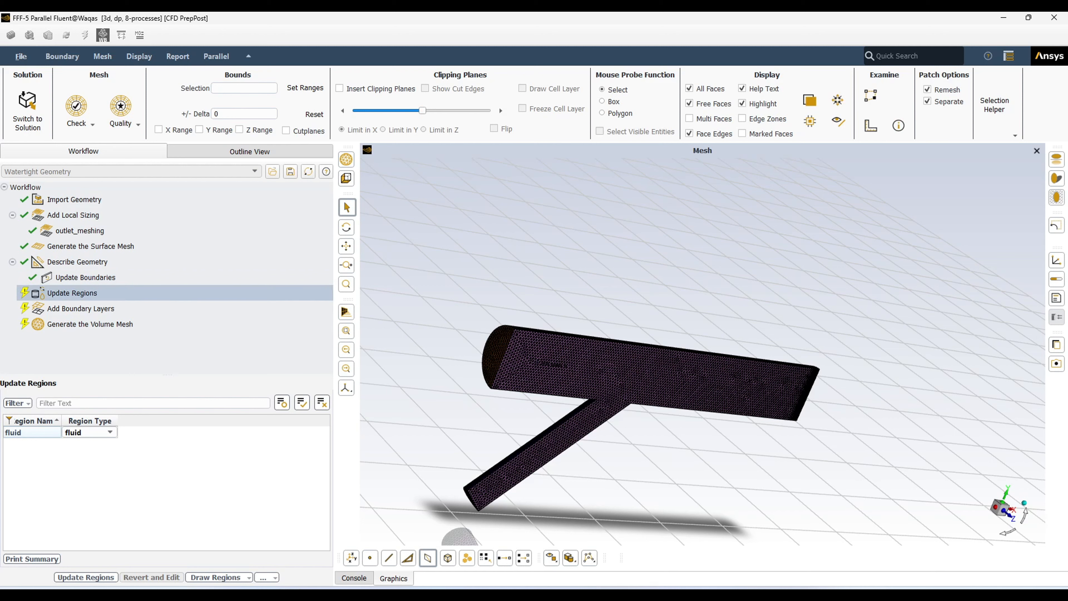
click(92, 577)
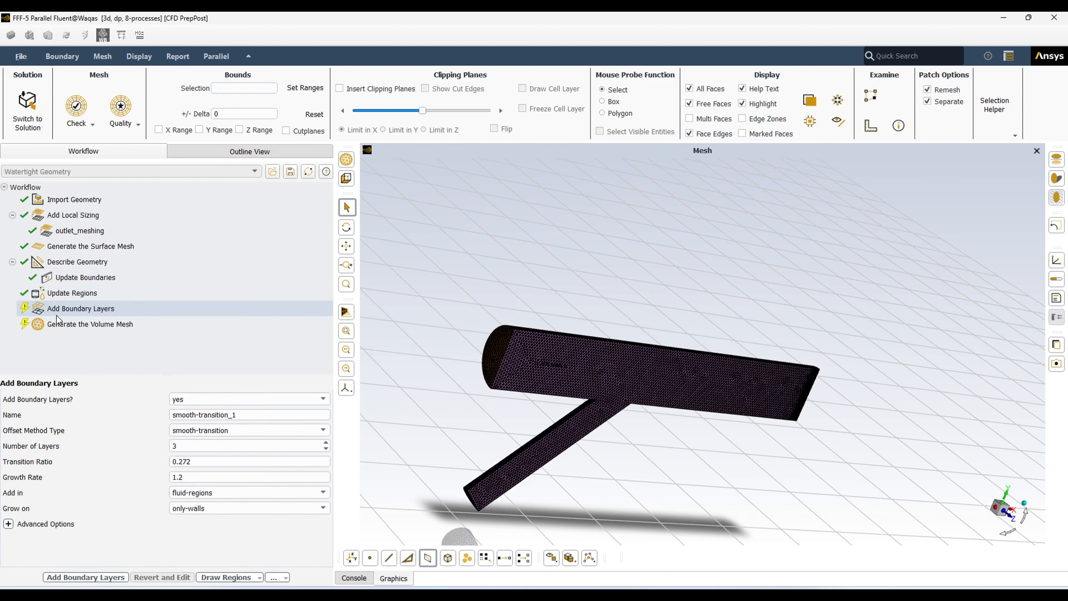
Name the boundary-layer definition 'boubdary-layer'
click(63, 313)
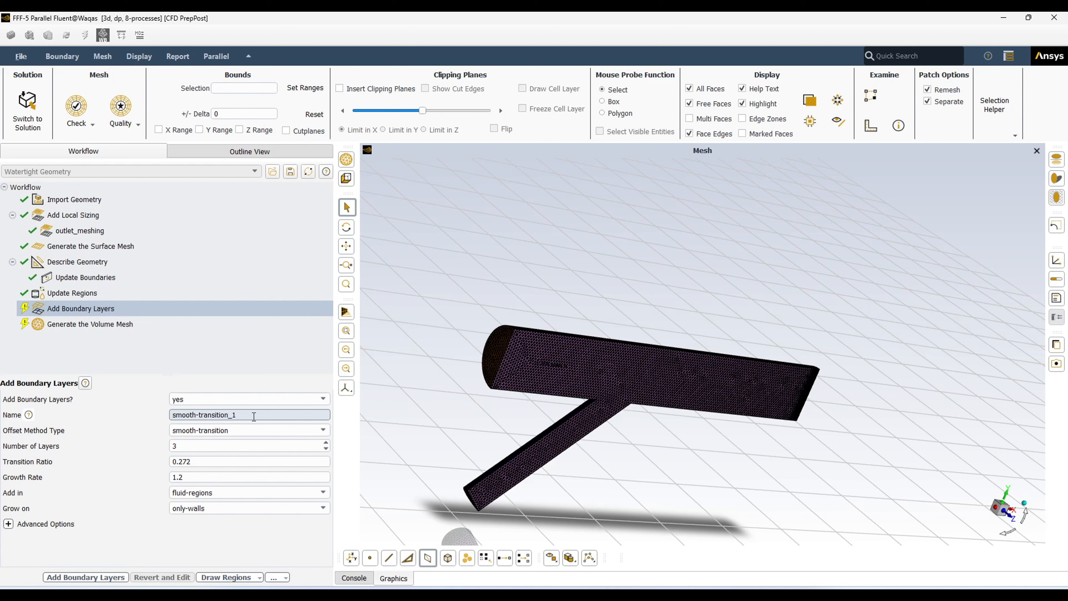
key(BackSpace)
key(BackSpace)
key(BackSpace)
key(BackSpace)
key(BackSpace)
key(BackSpace)
key(BackSpace)
key(BackSpace)
key(BackSpace)
key(BackSpace)
key(BackSpace)
key(BackSpace)
key(BackSpace)
key(BackSpace)
key(BackSpace)
key(BackSpace)
key(BackSpace)
key(BackSpace)
text(boubdary-)
text(layers)
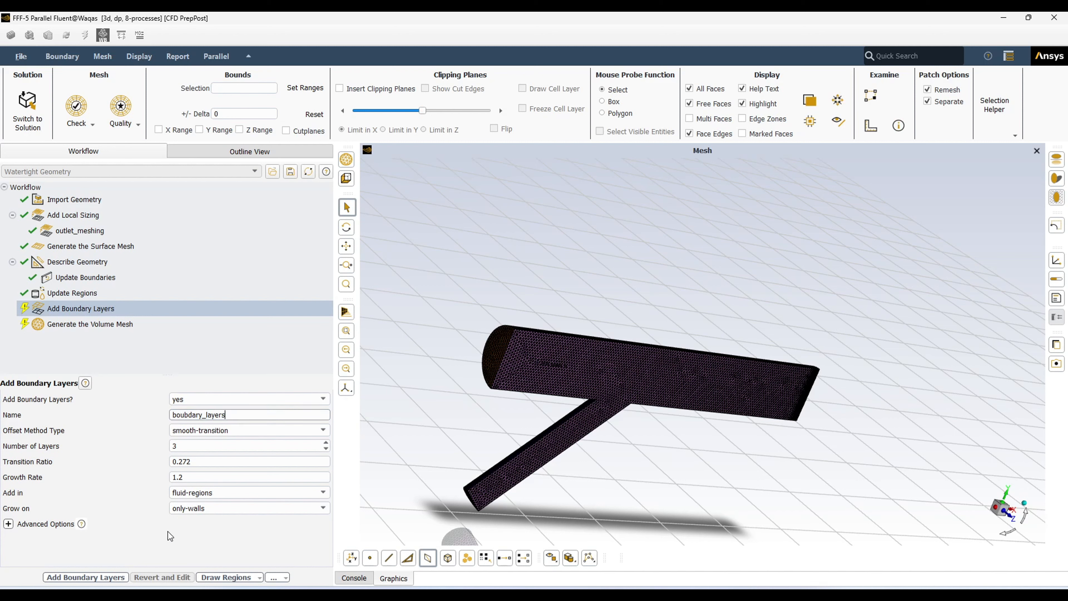
Set 8 smooth-transition layers, added in fluid-regions
click(323, 429)
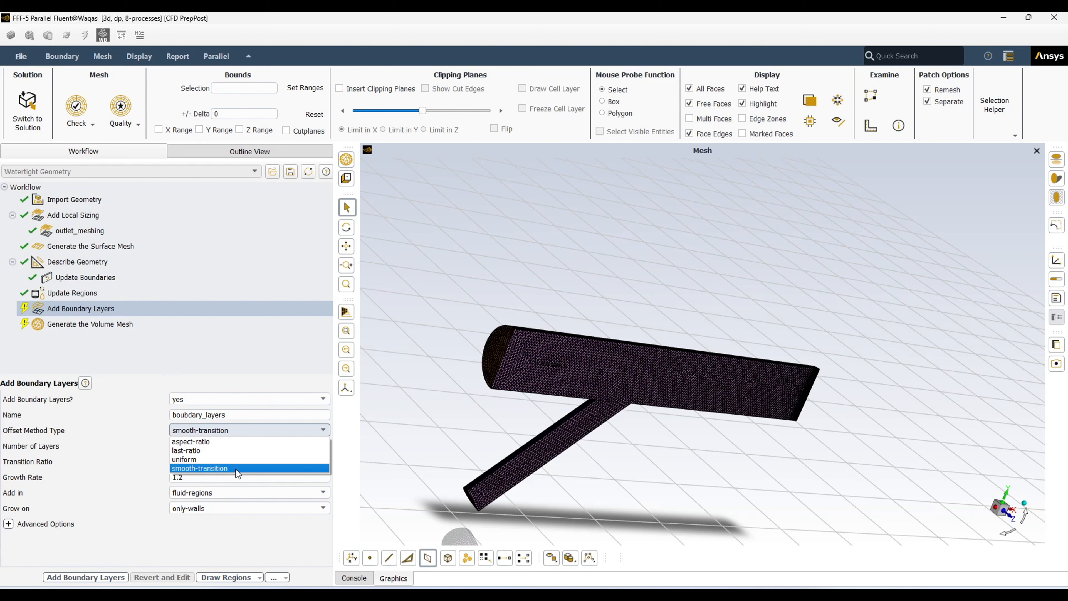
click(217, 468)
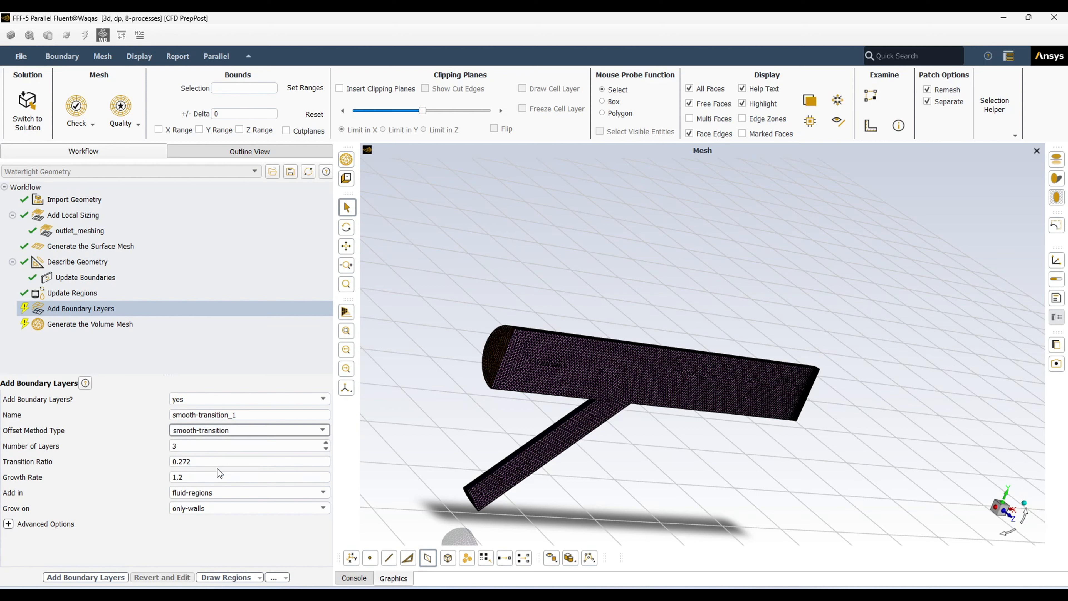
click(189, 448)
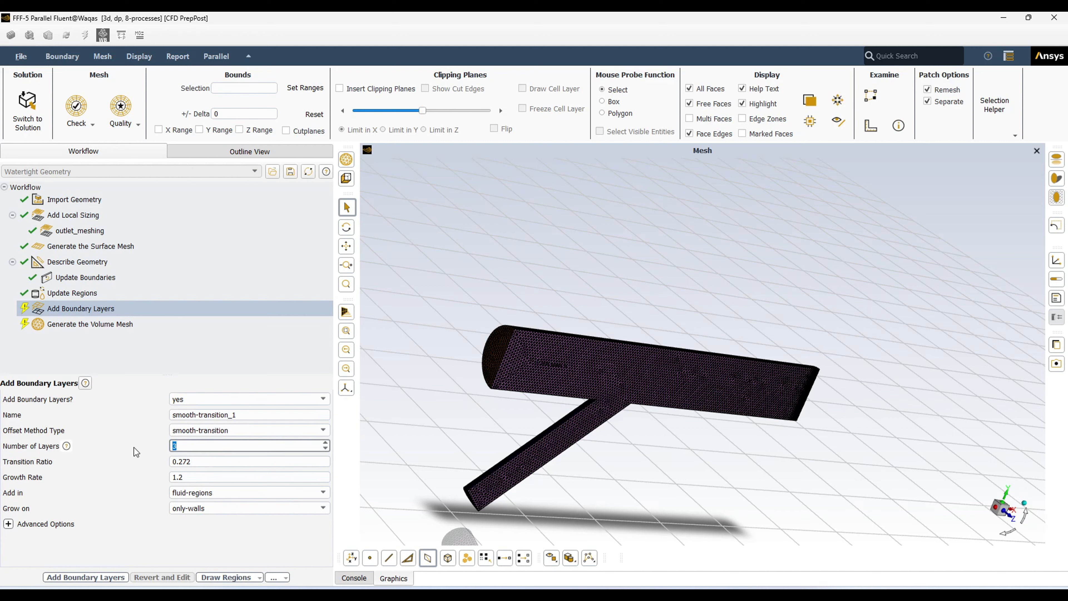
text(8)
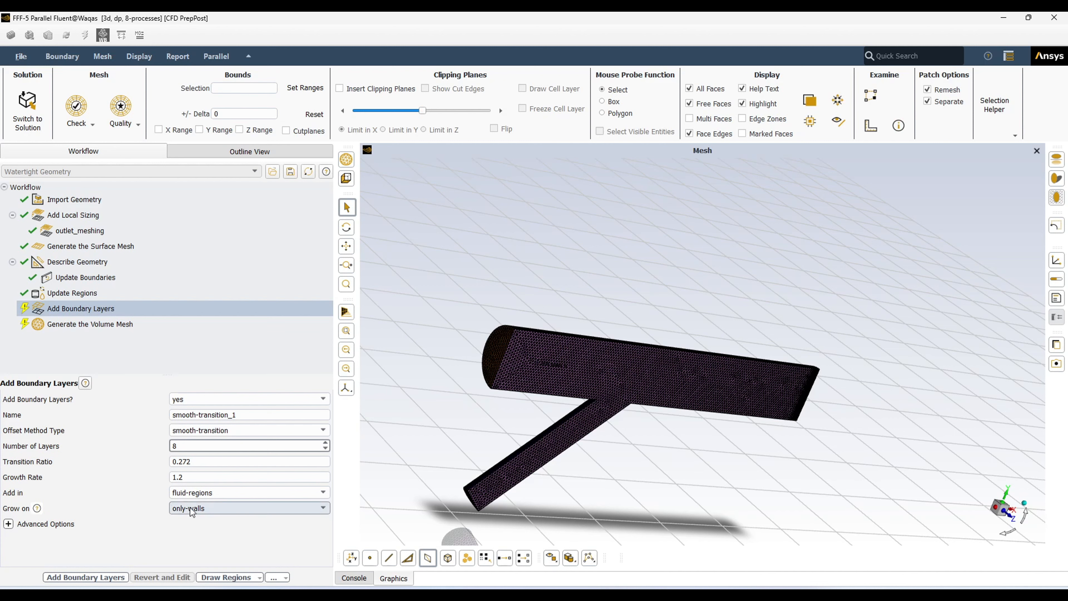
click(300, 493)
click(300, 494)
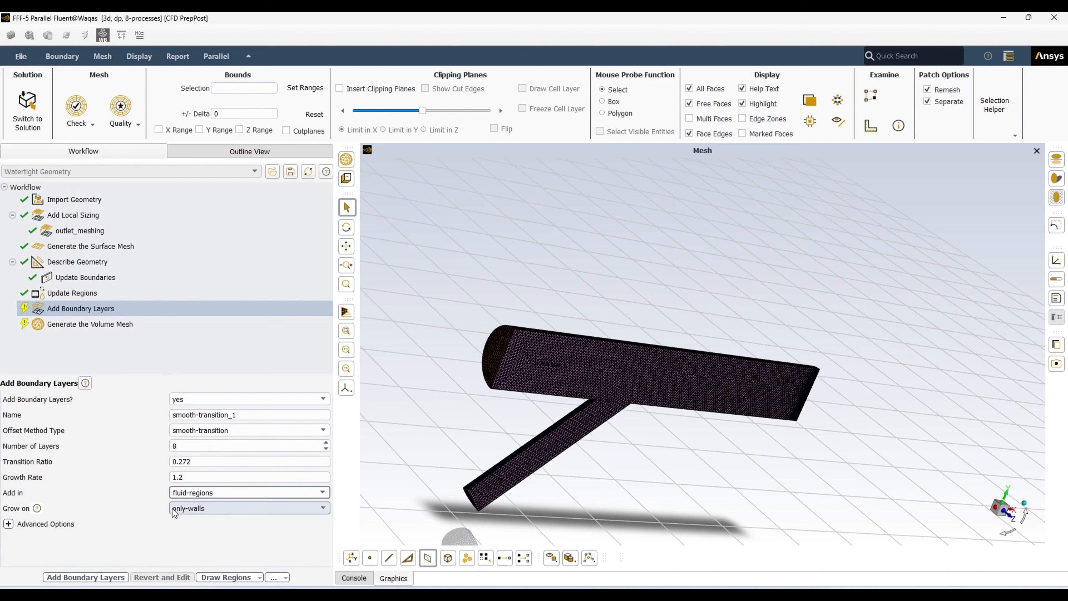
Try named-regions, then add the 8-layer boundary layers in fluid-regions instead
click(217, 490)
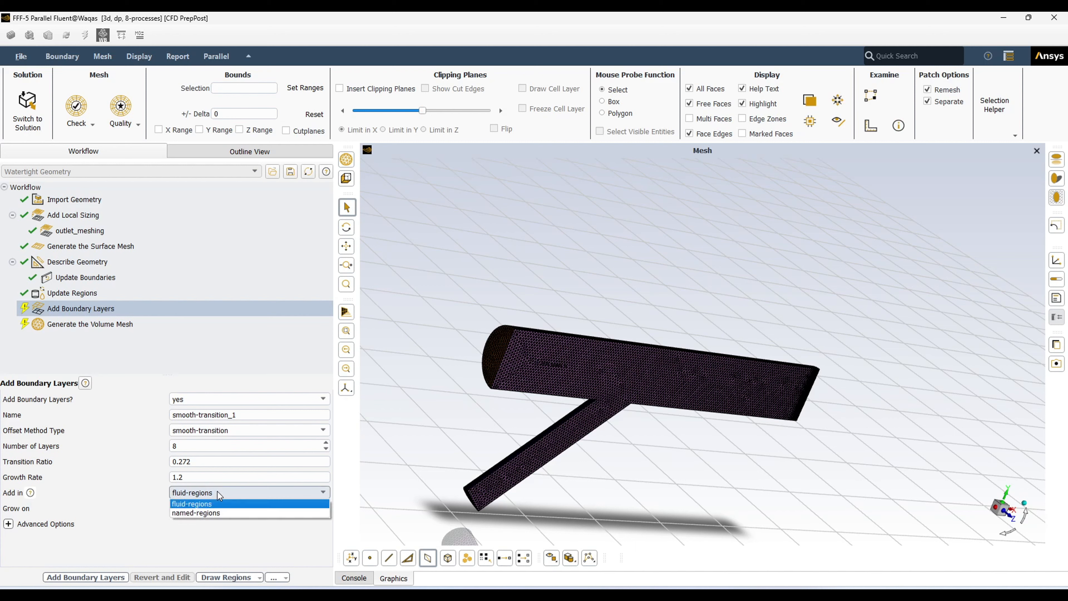
click(216, 511)
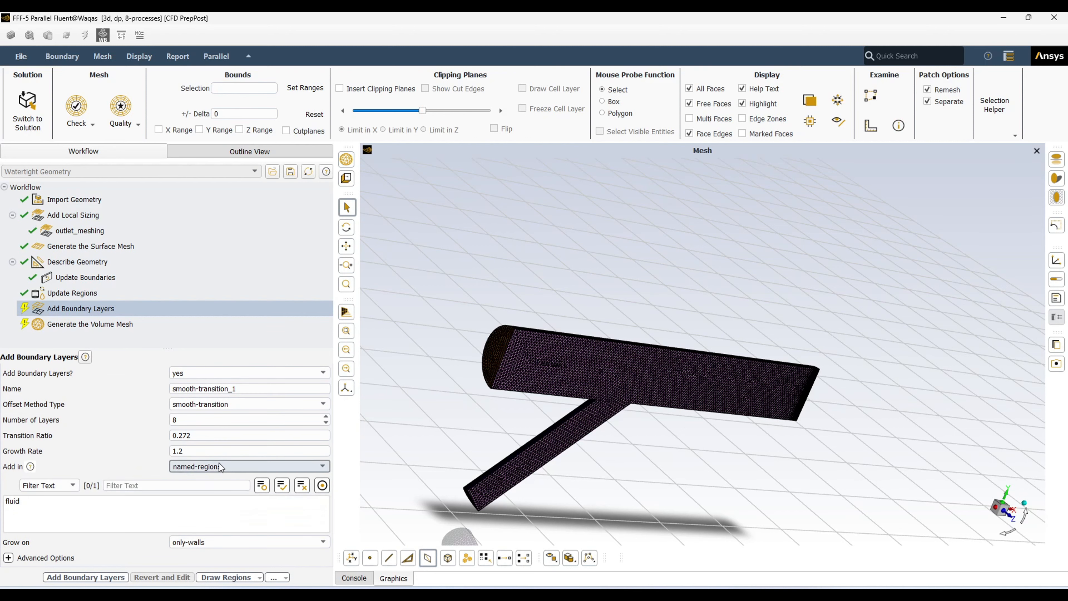
click(74, 501)
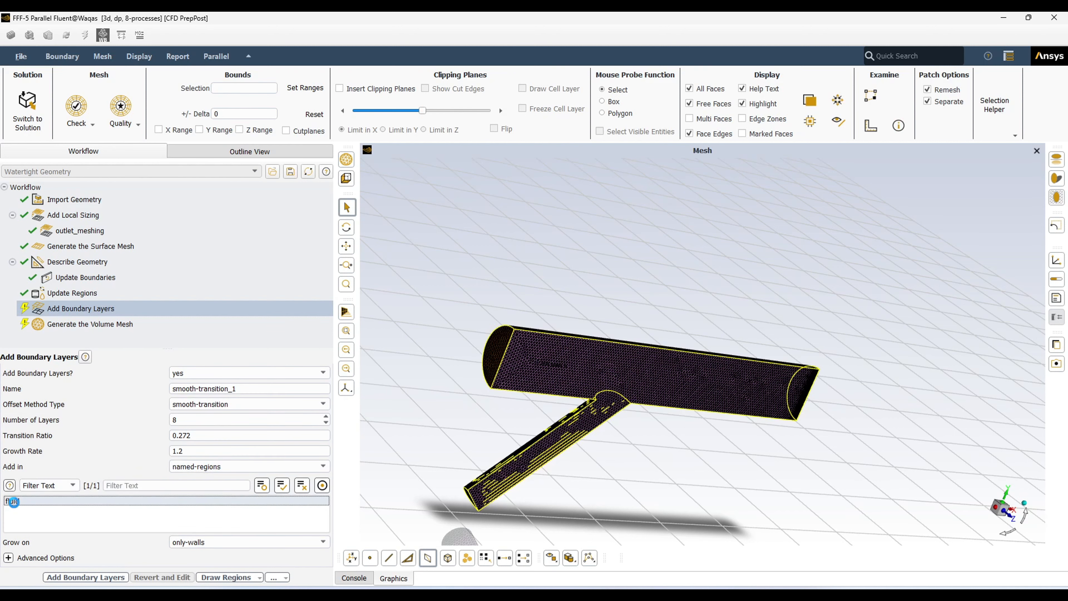
click(272, 466)
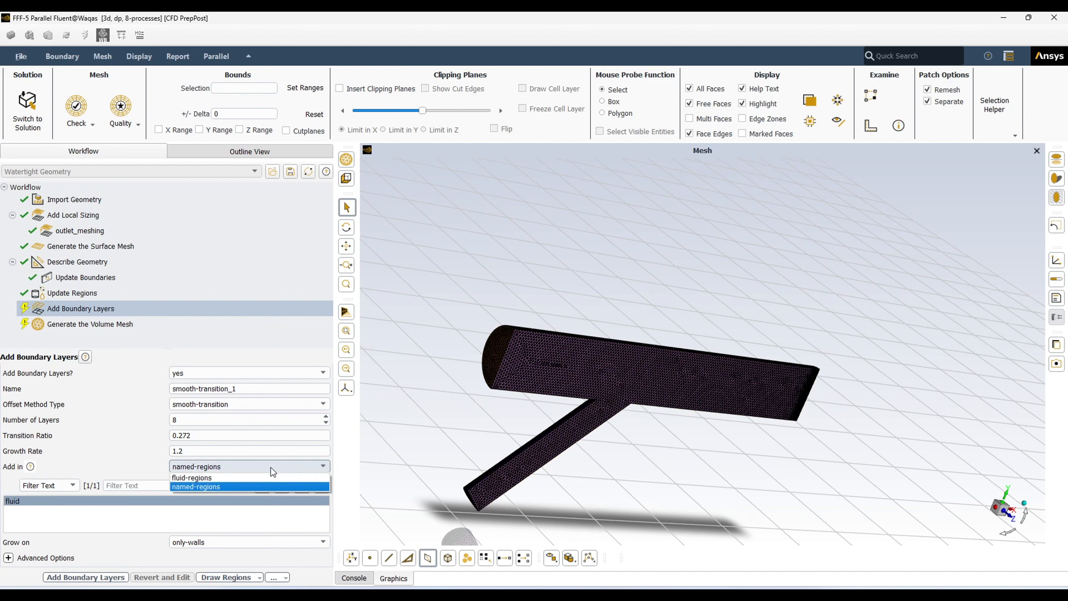
click(215, 479)
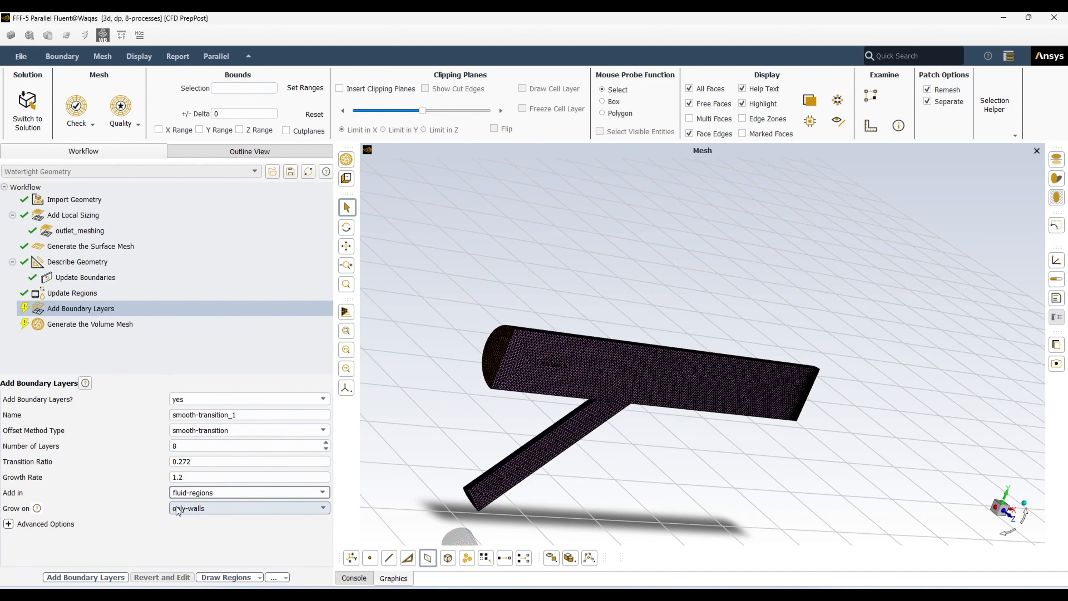
click(65, 579)
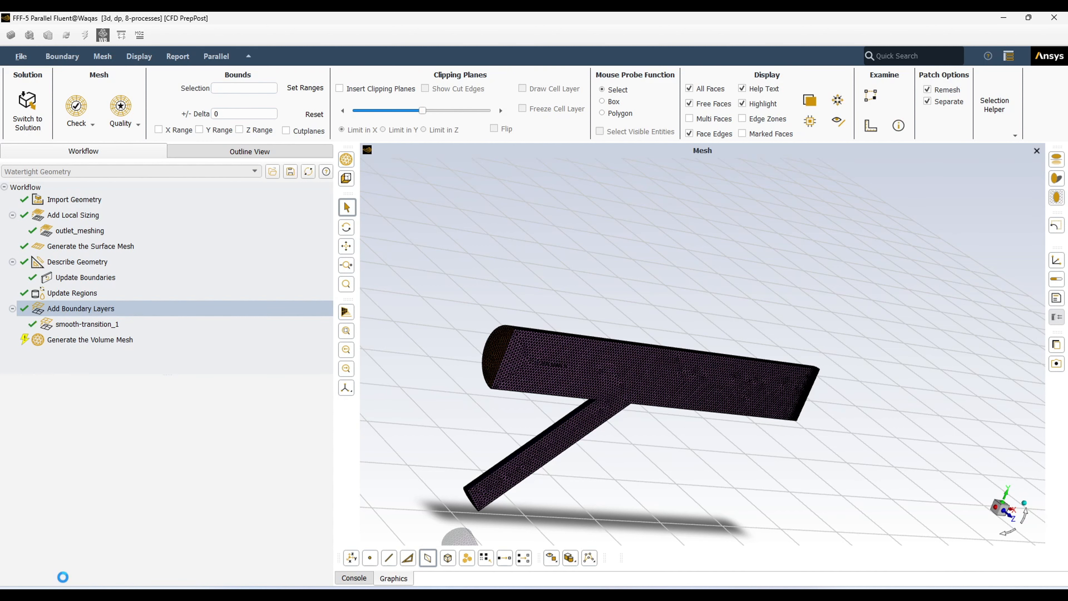
Rename the smooth-transition_1 boundary-layer task to boundary_layers and update it
click(85, 326)
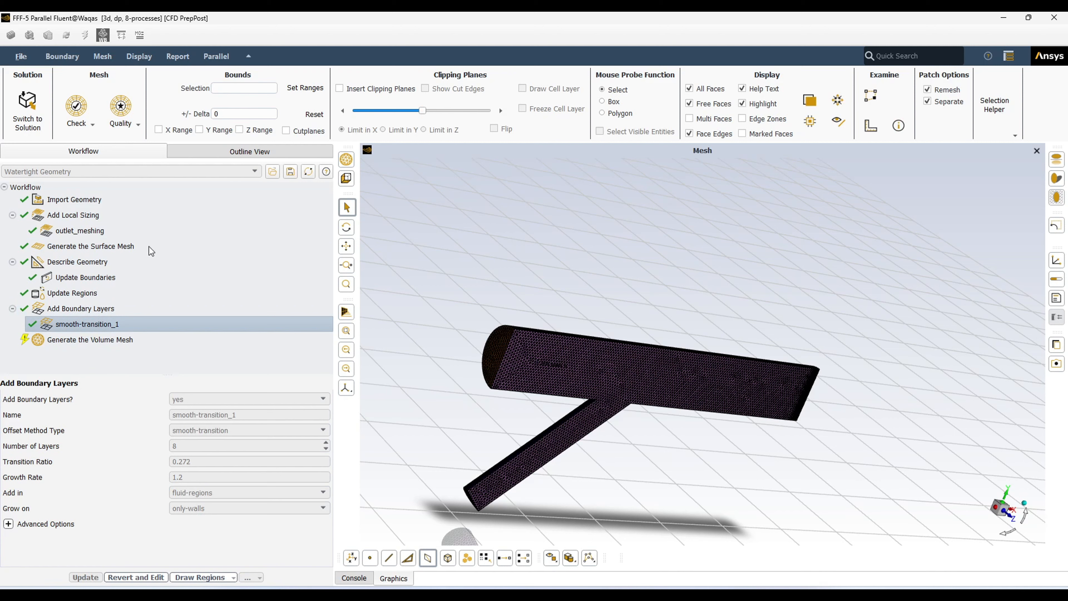
click(142, 576)
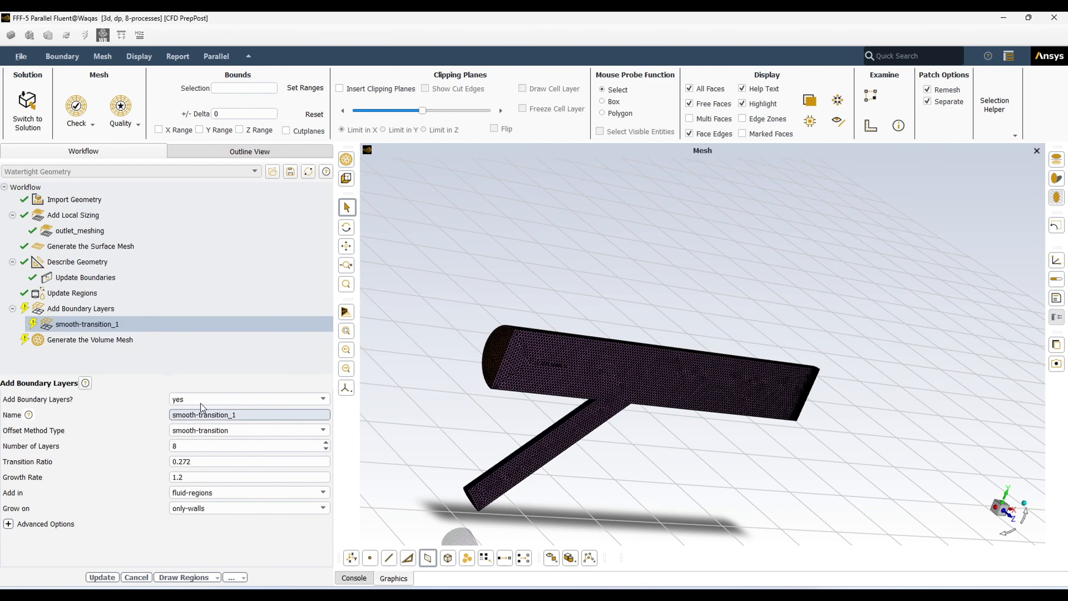
drag(244, 417, 82, 421)
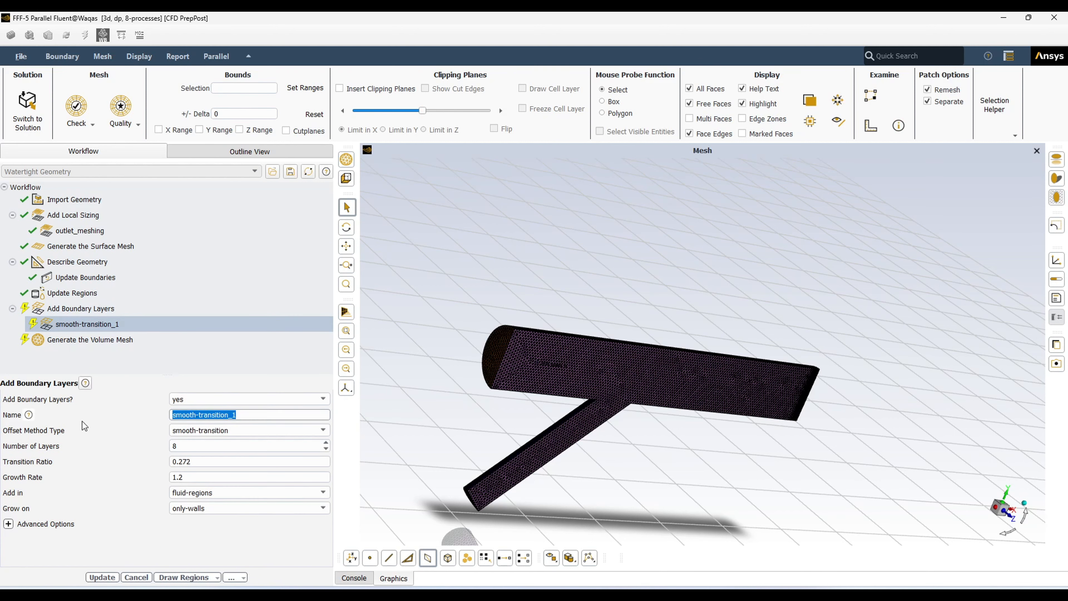
text(boundary_layers)
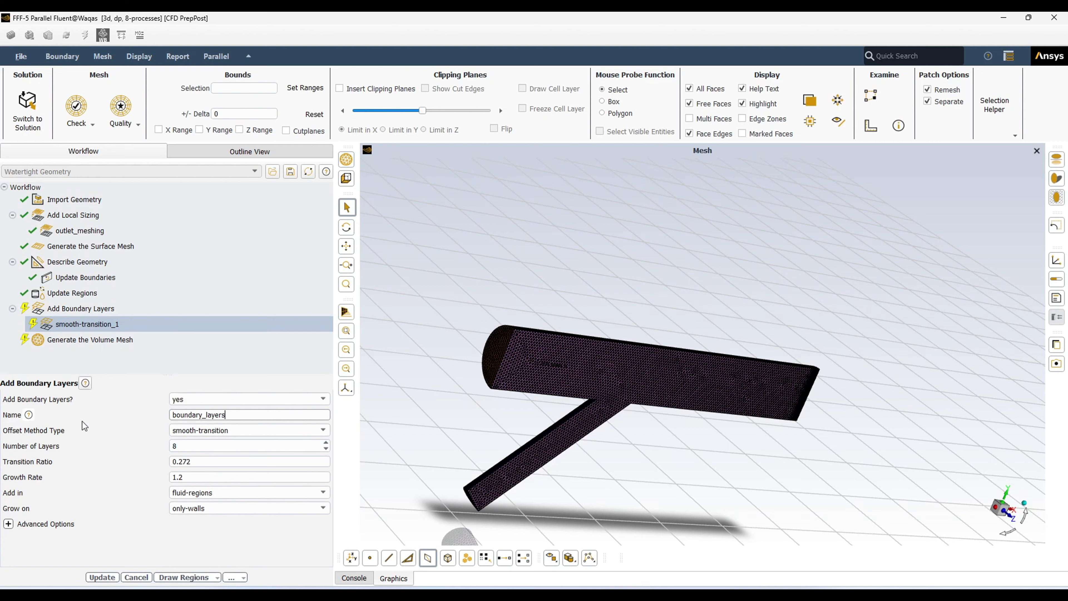
click(102, 577)
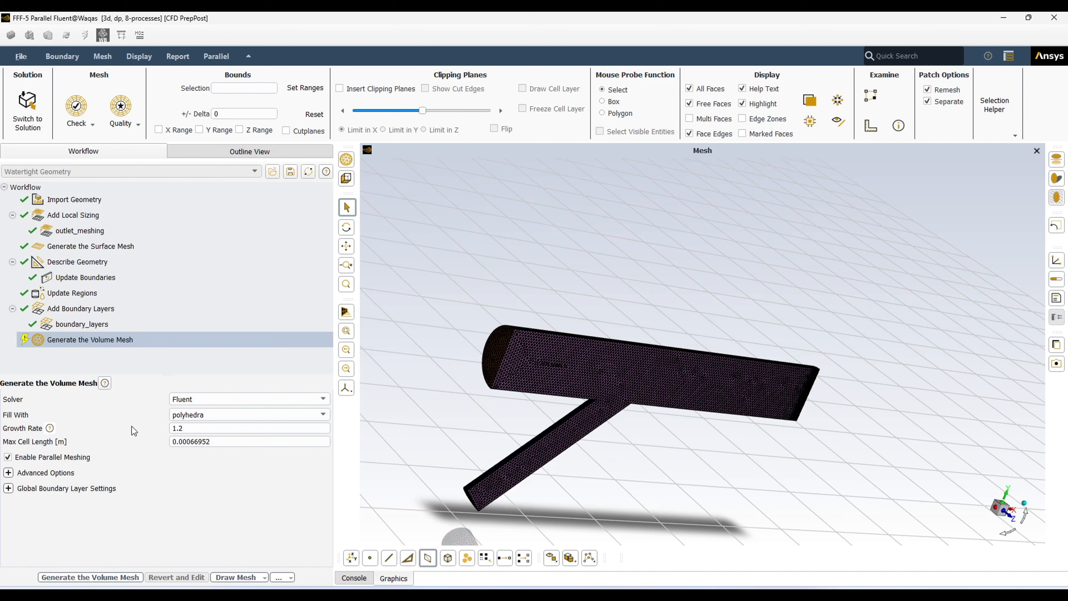
click(73, 326)
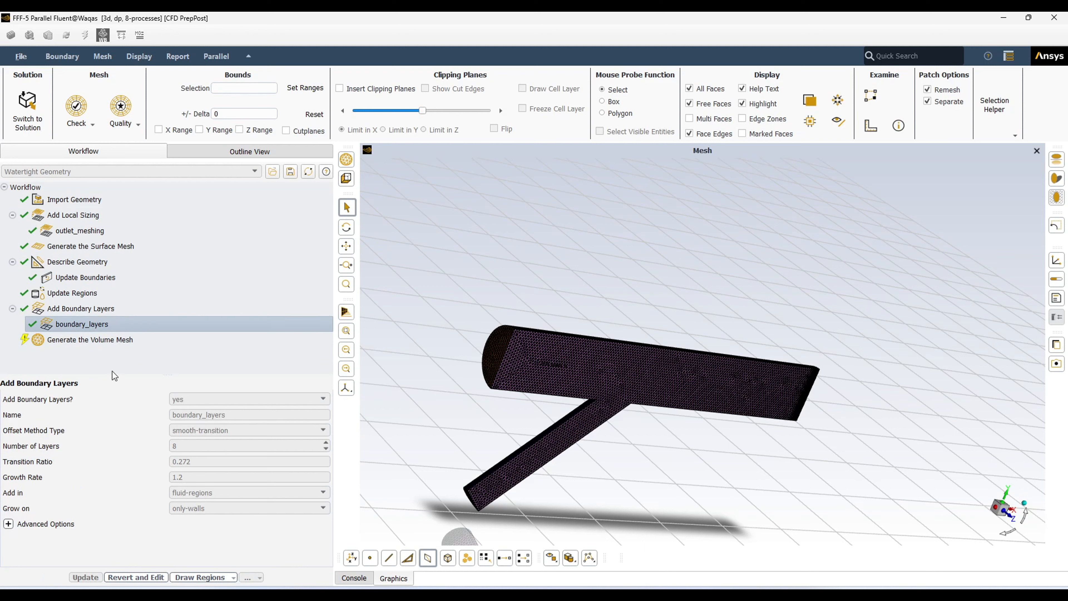
click(139, 580)
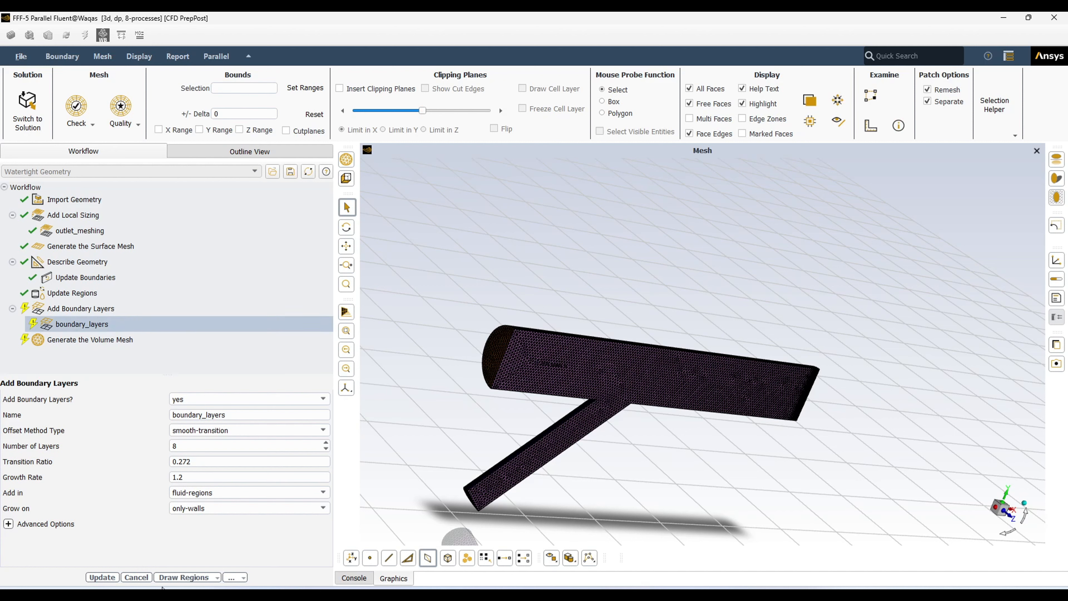
click(105, 577)
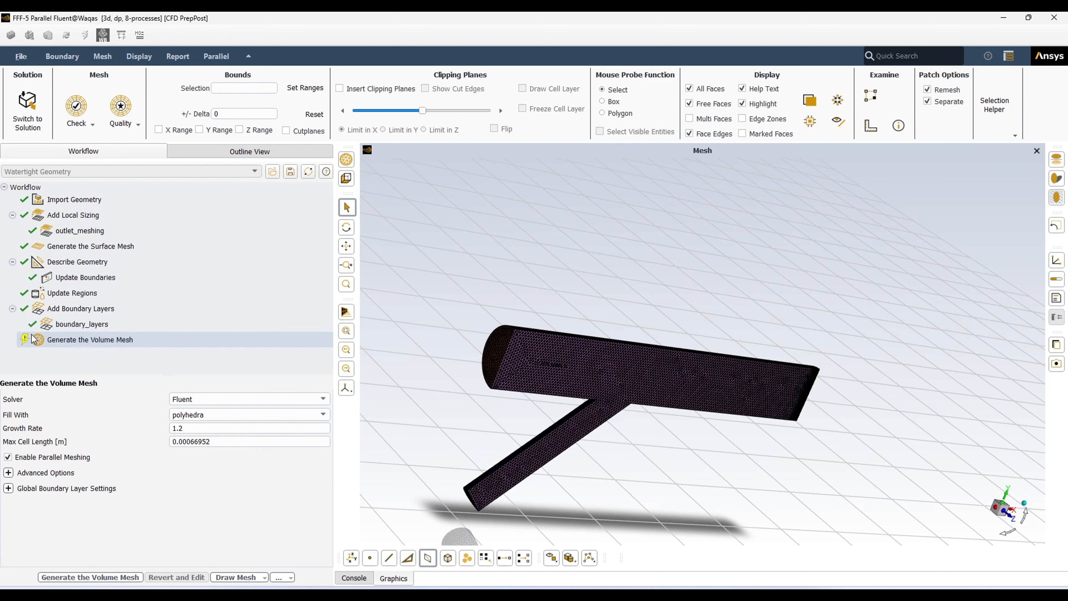
click(80, 324)
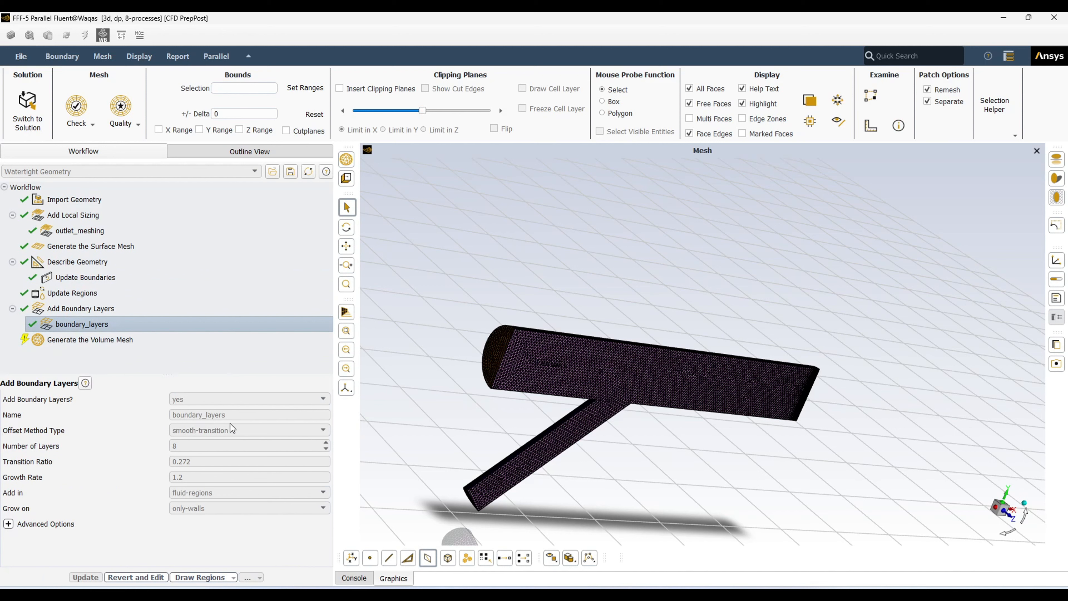
click(97, 246)
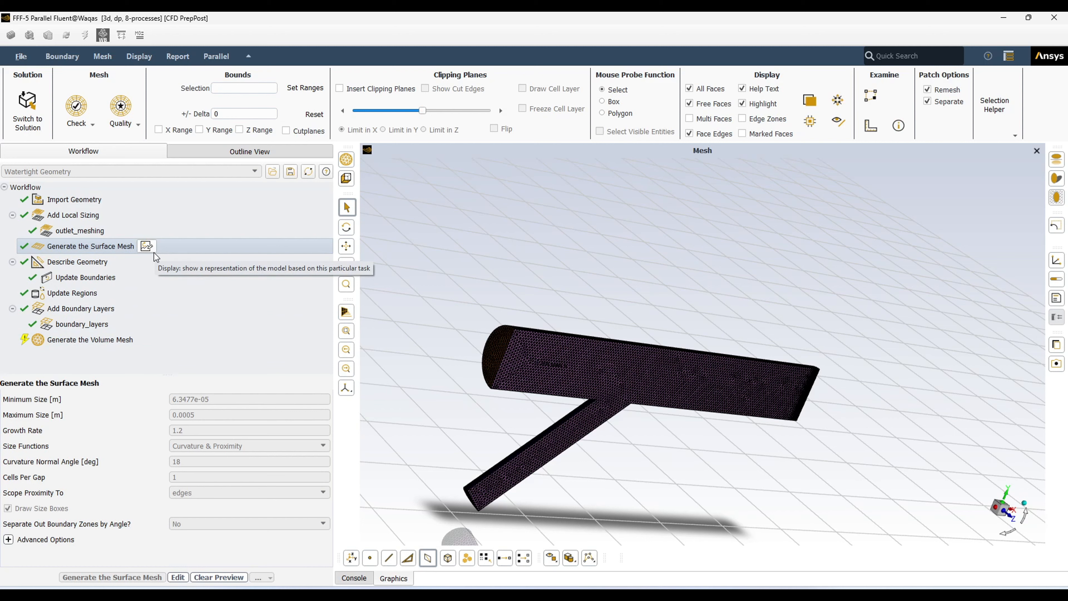
click(86, 343)
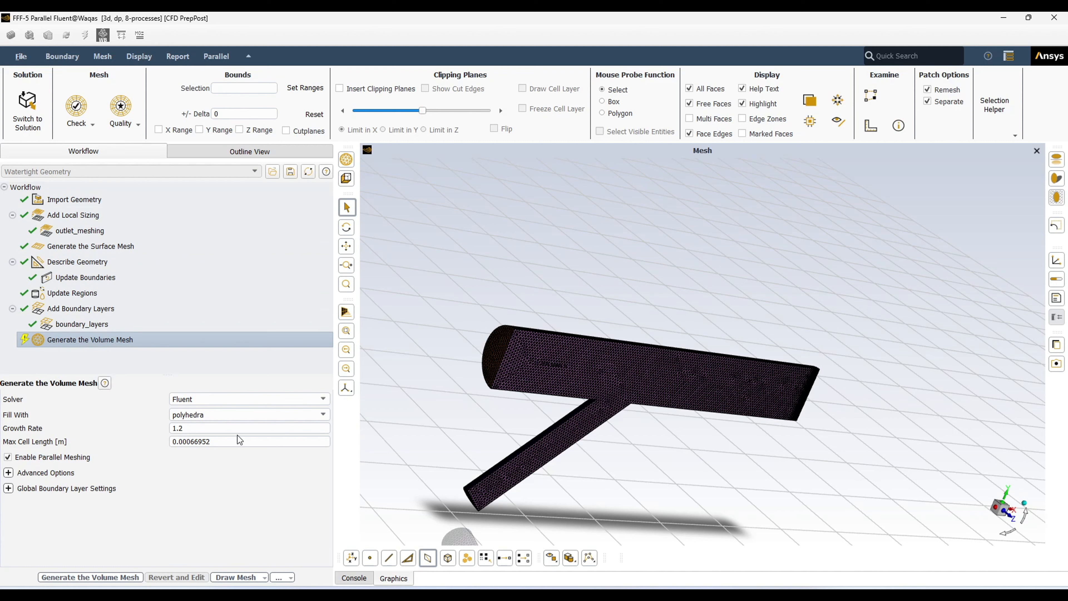
Switch the volume mesh fill type to poly-hexcore
click(322, 415)
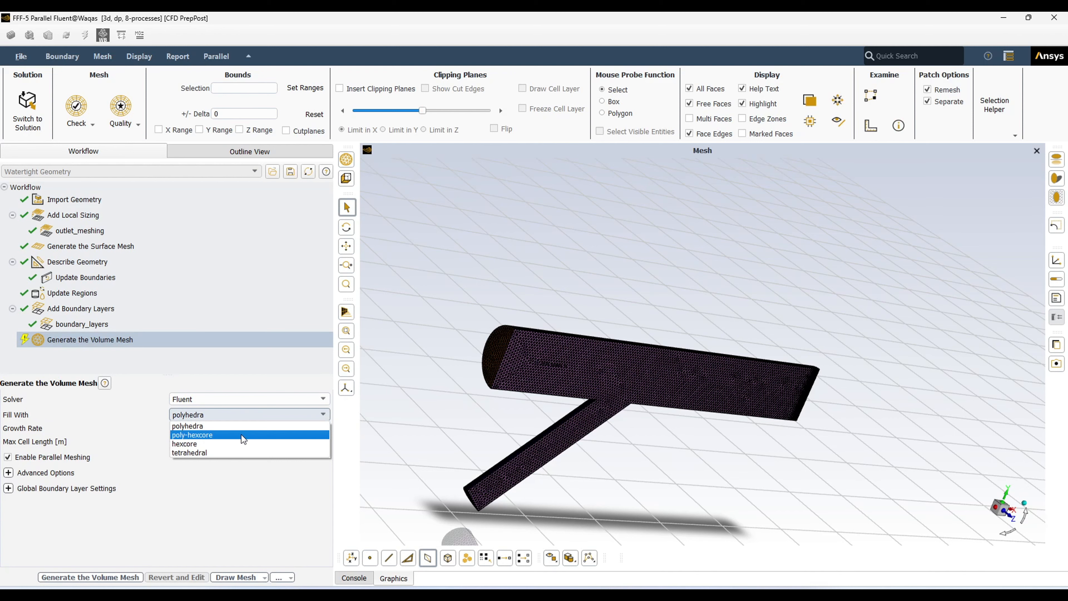
click(243, 436)
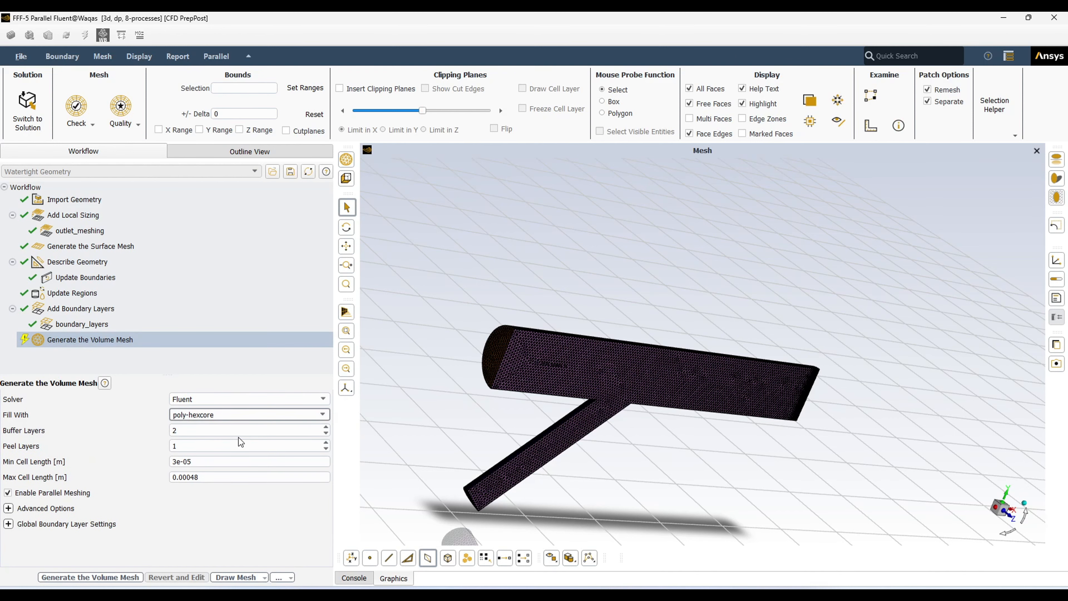
scroll(578, 380, up, 4)
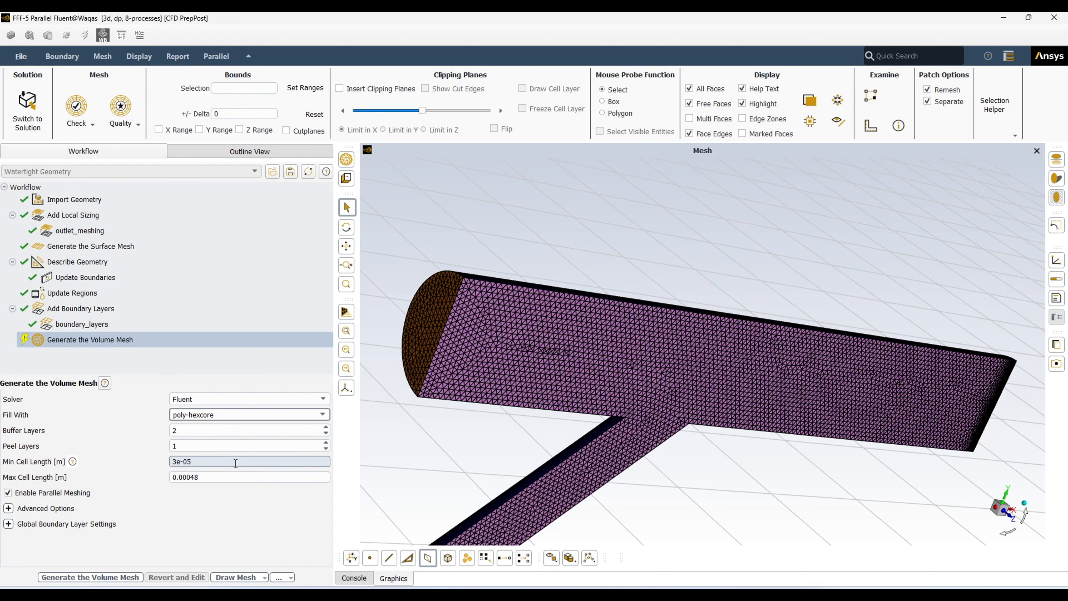
Generate the poly-hexcore volume mesh with boundary-layer prisms
click(104, 578)
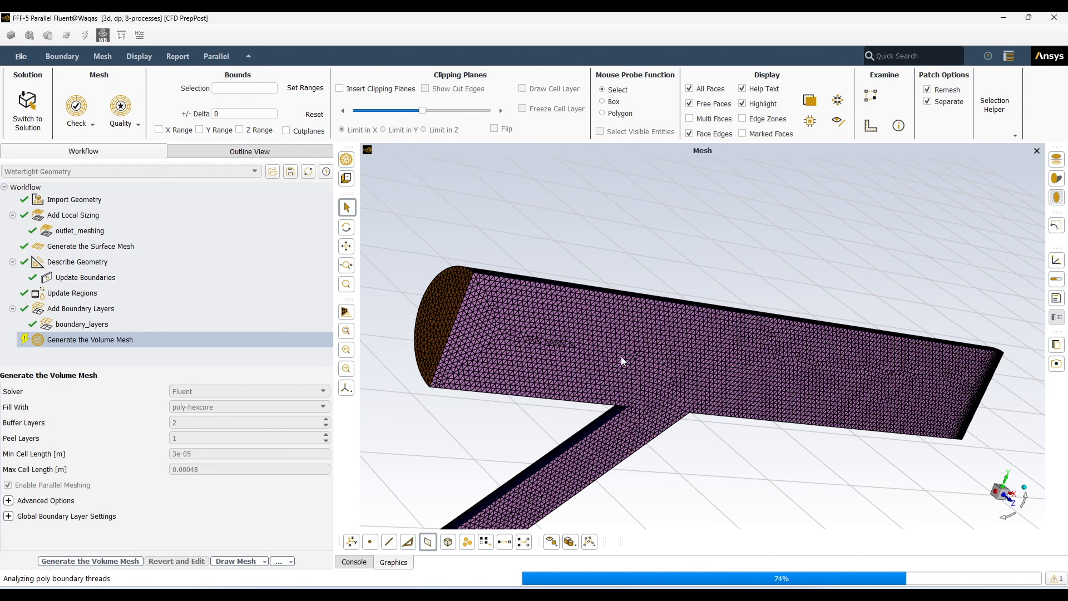
scroll(462, 258, up, 5)
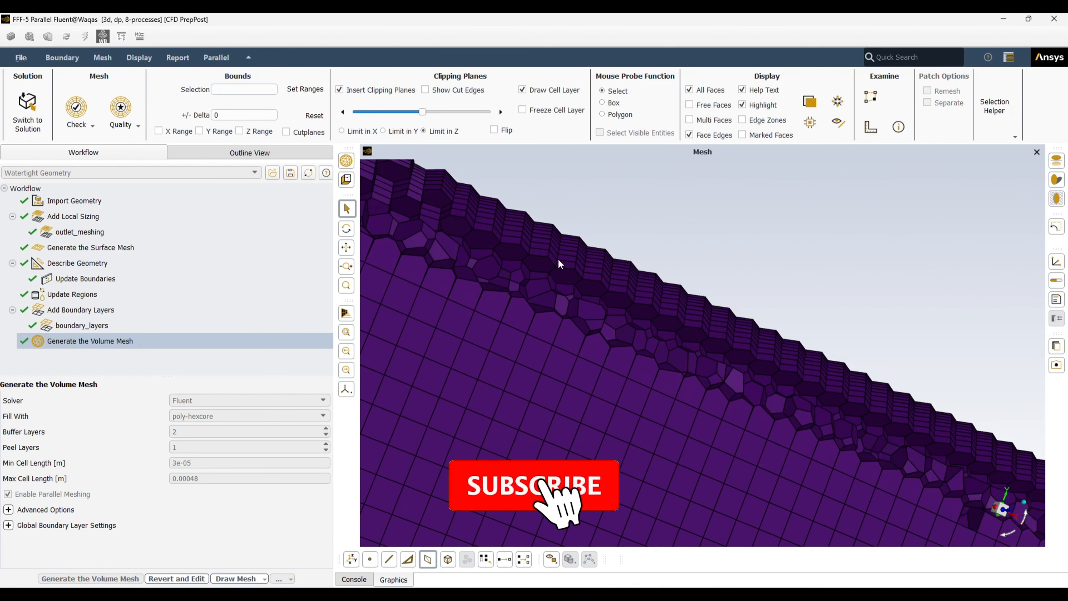
scroll(547, 299, down, 5)
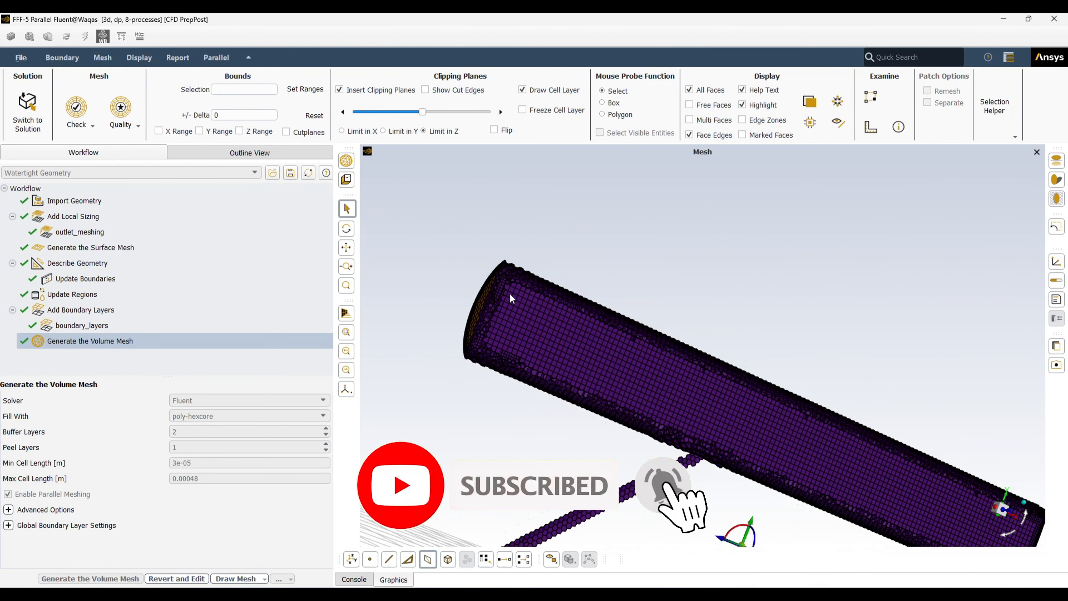
Remove the clipping planes and orbit the full mesh so the pipe's round end faces right
click(340, 89)
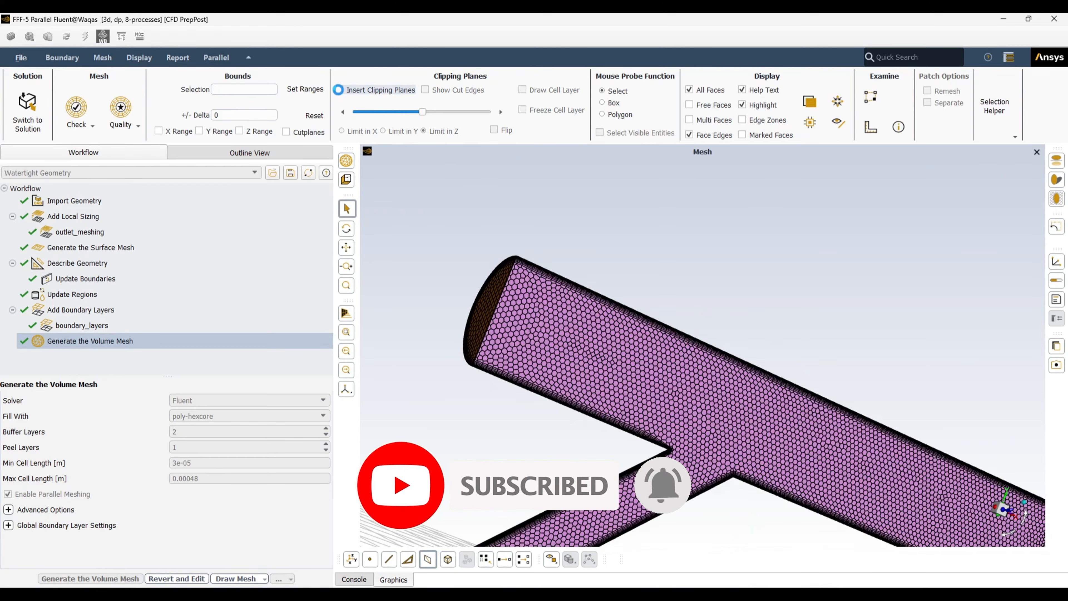
mouse_move(505, 290)
middle_down()
mouse_move(577, 352)
mouse_move(514, 299)
middle_up()
scroll(513, 297, up, 3)
middle_drag(505, 321, 562, 379)
scroll(562, 379, up, 3)
scroll(548, 350, down, 5)
middle_drag(681, 401, 496, 310)
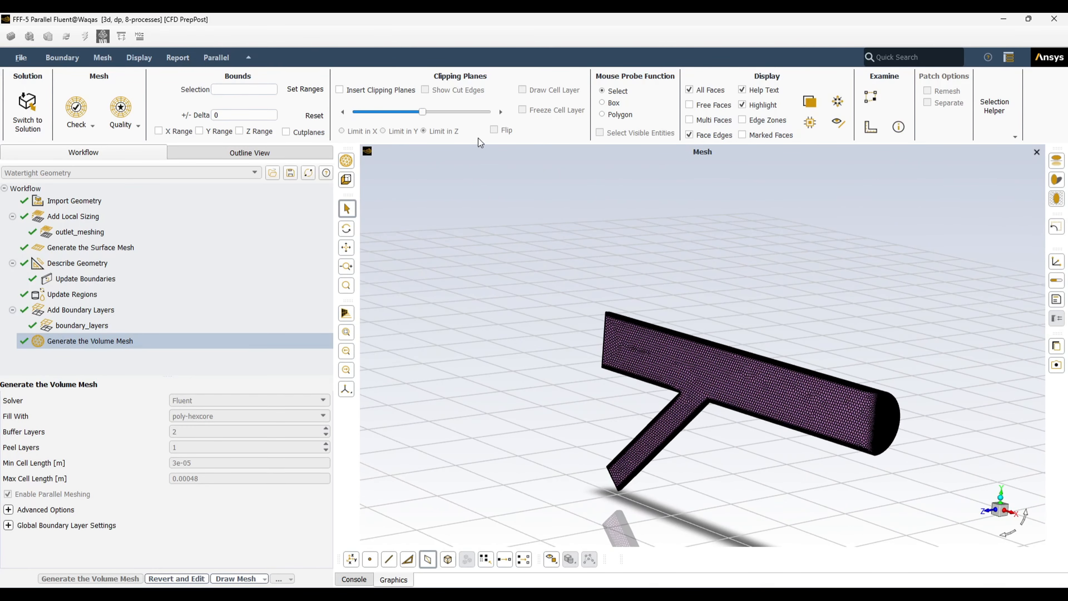
Re-enable clipping planes and limit the cut in X
click(340, 91)
middle_drag(539, 217, 822, 350)
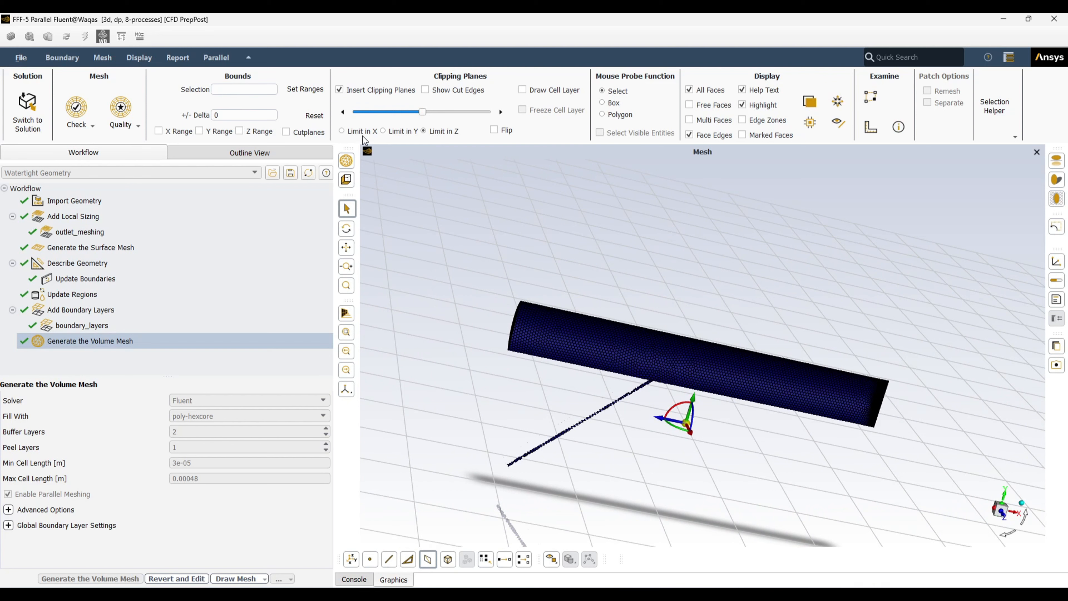
click(341, 131)
middle_drag(1025, 410, 917, 404)
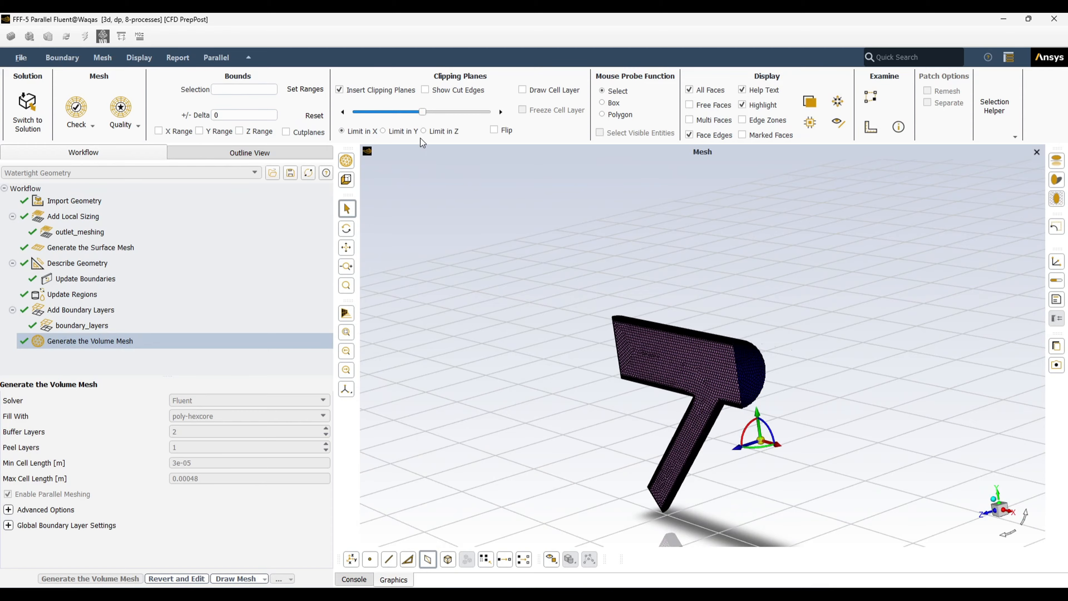
scroll(738, 364, up, 8)
scroll(753, 347, up, 3)
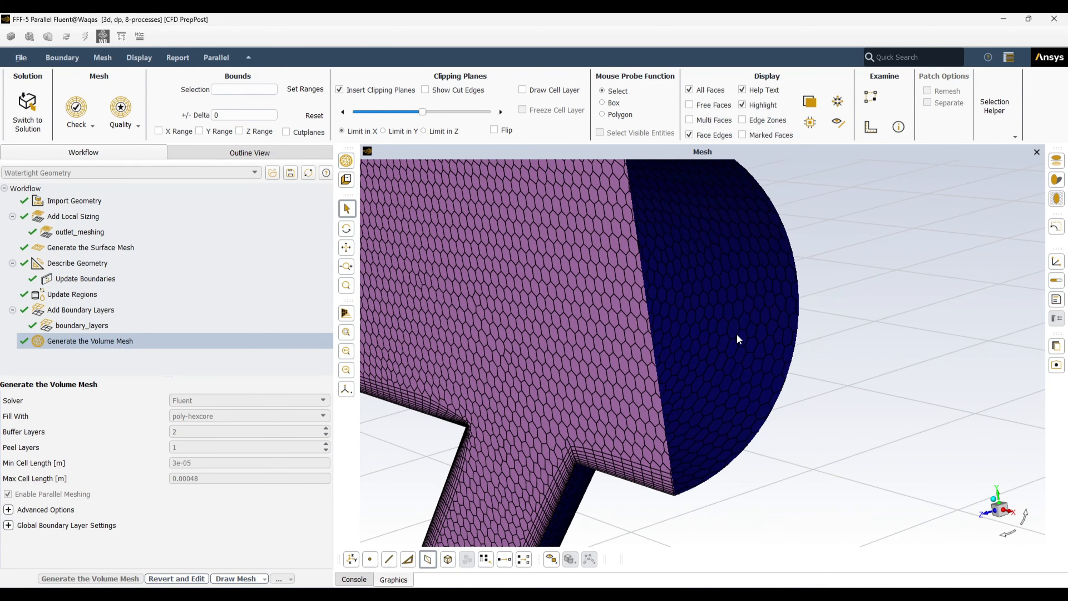
Orbit to face the pipe end's cut plane and turn on Show Cut Edges
middle_drag(736, 333, 921, 291)
scroll(759, 399, down, 3)
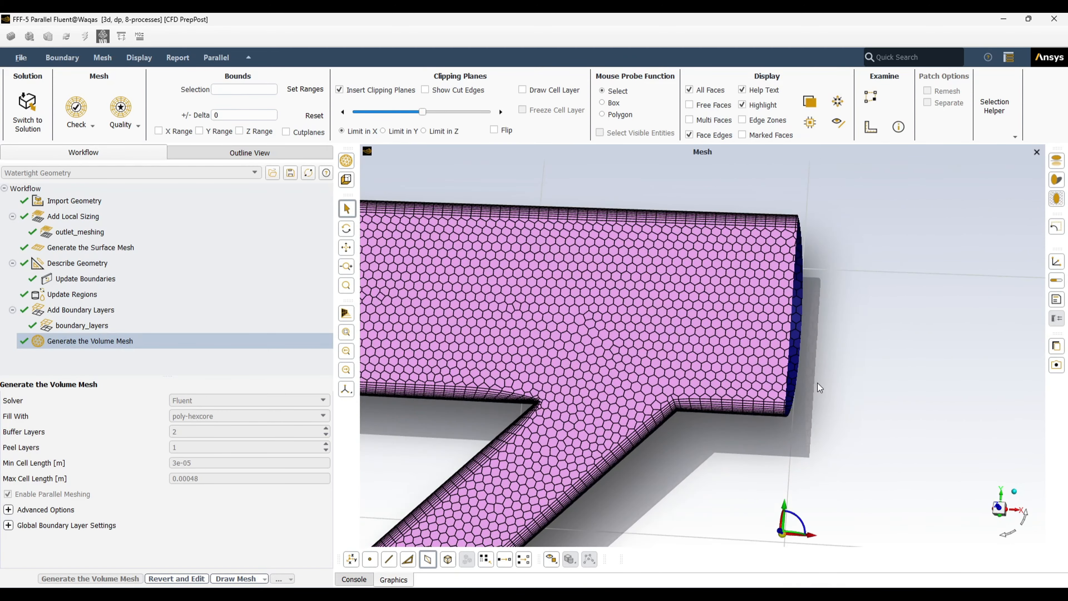
middle_drag(817, 383, 574, 393)
mouse_move(646, 374)
middle_down()
mouse_move(600, 377)
mouse_move(652, 372)
middle_up()
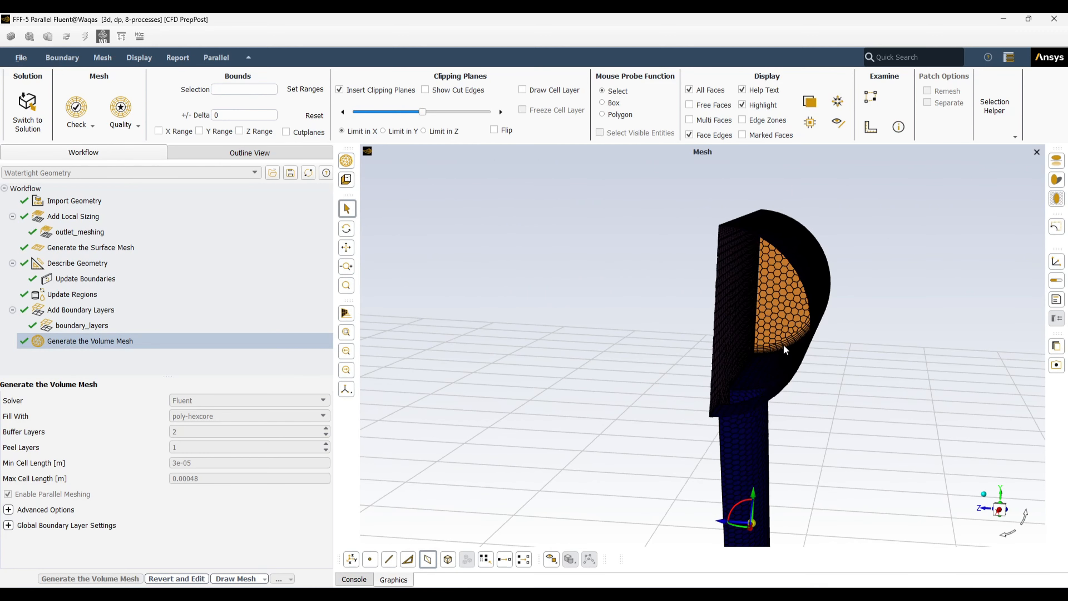
scroll(782, 344, up, 3)
click(425, 90)
Hide the cut edges and draw the cell layer on the X clipping plane
click(424, 92)
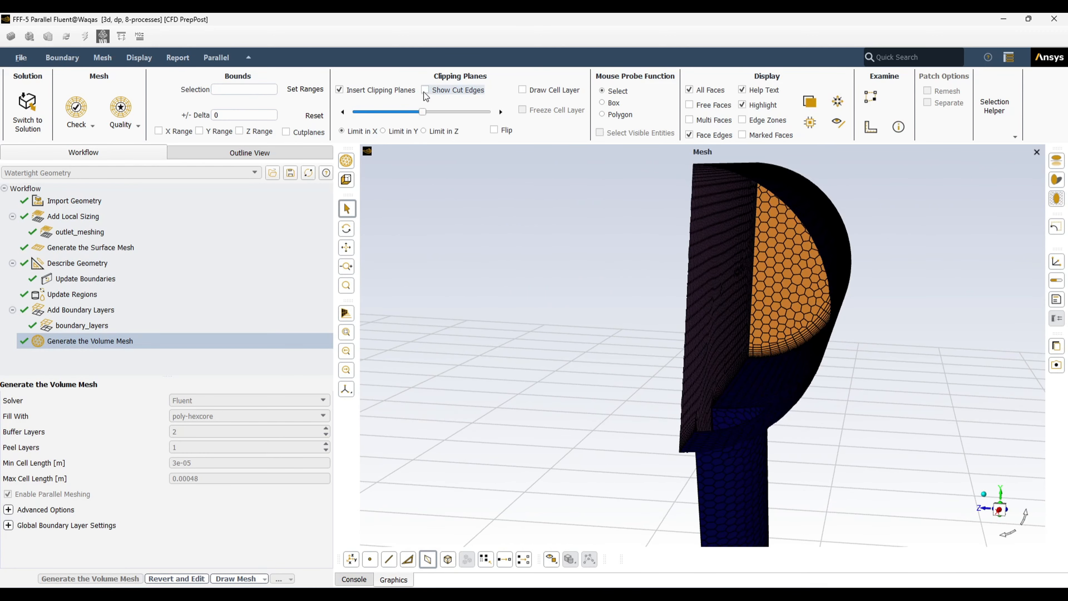
click(522, 90)
drag(763, 513, 923, 245)
scroll(921, 247, up, 5)
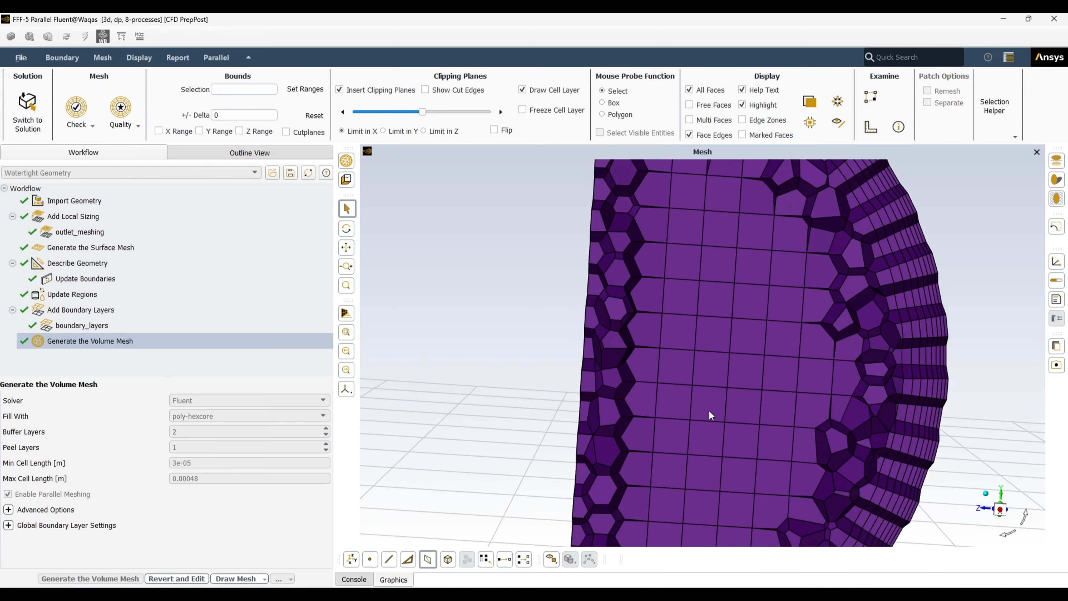
scroll(714, 379, up, 2)
scroll(710, 376, down, 3)
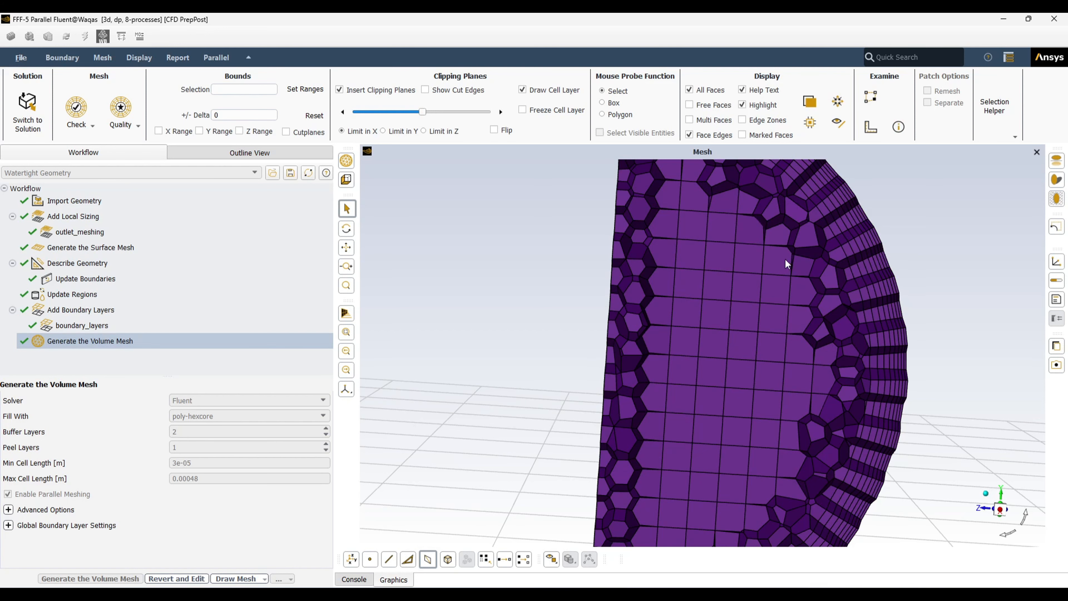
scroll(738, 284, down, 2)
scroll(751, 256, up, 3)
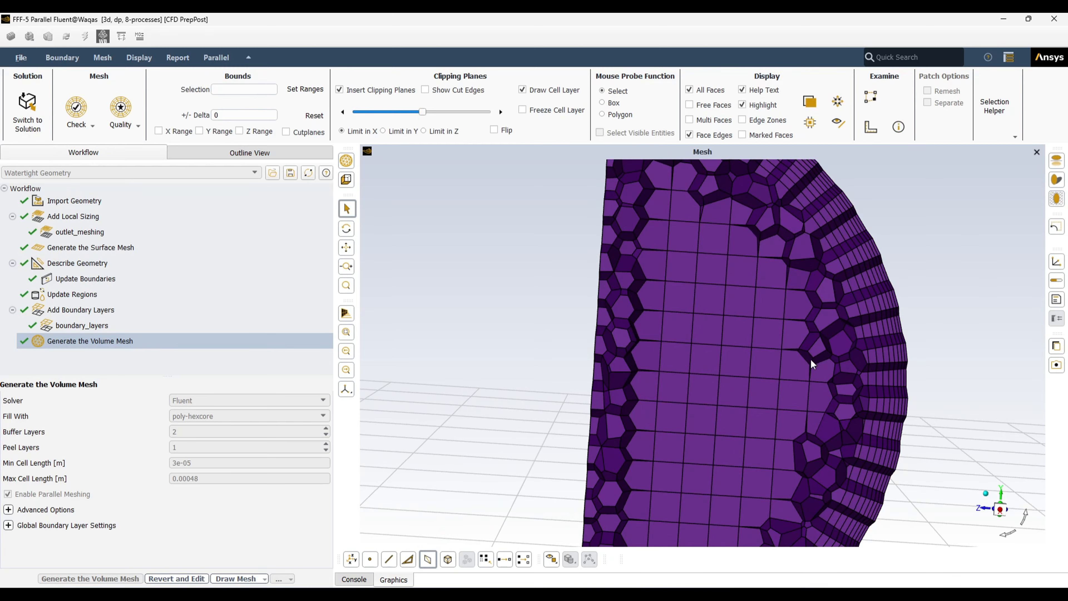
Orbit and zoom to inspect the hex core cells and wall prism layers
mouse_move(689, 355)
middle_down()
mouse_move(751, 352)
mouse_move(688, 354)
middle_up()
scroll(628, 341, up, 3)
scroll(617, 324, down, 5)
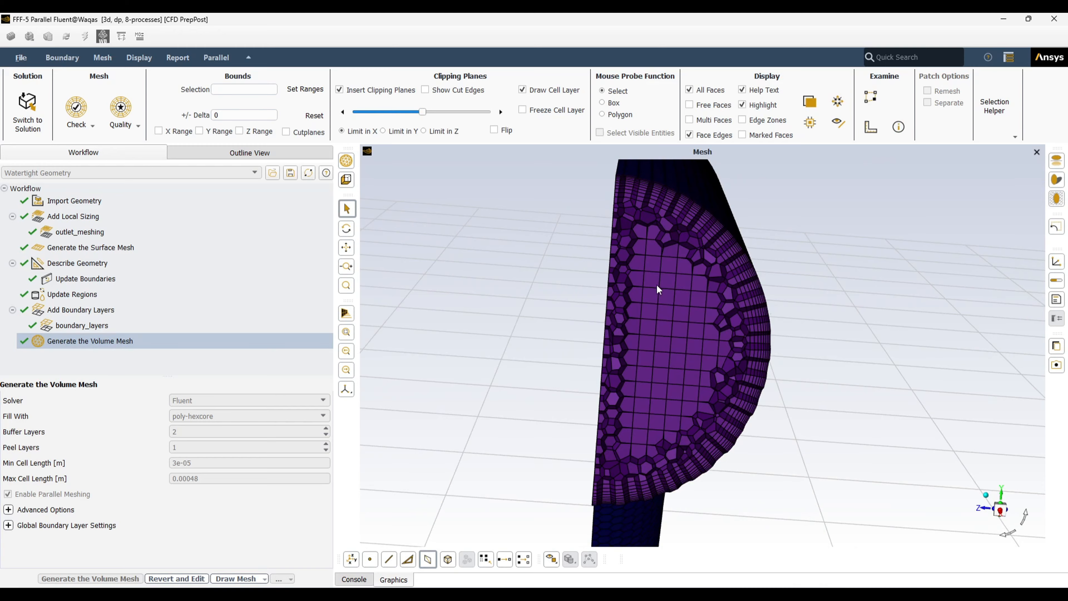
middle_drag(657, 284, 797, 273)
scroll(532, 286, up, 5)
scroll(609, 261, down, 5)
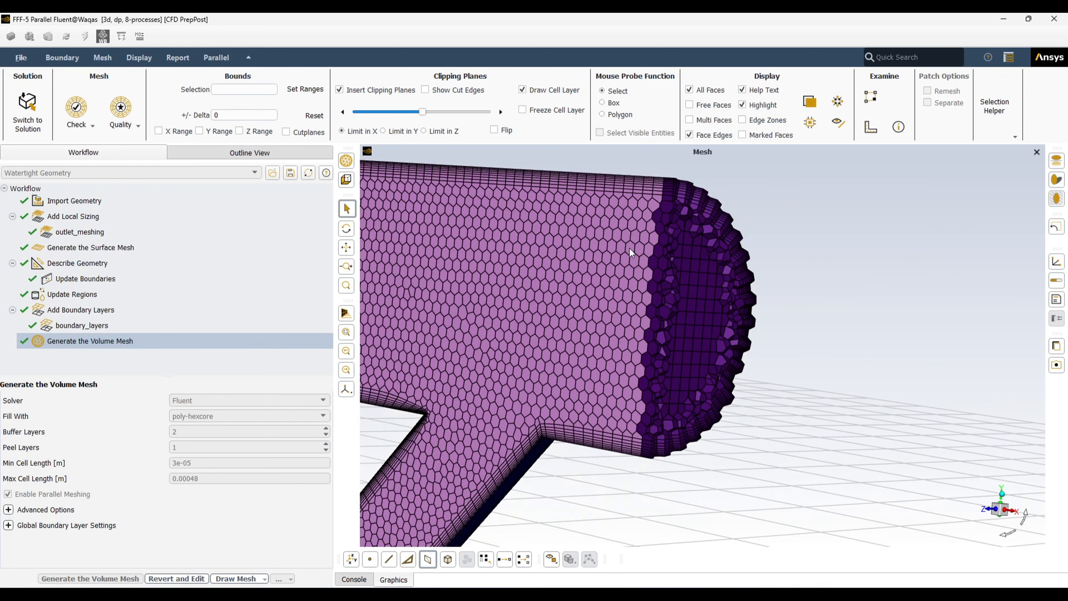
scroll(629, 246, down, 2)
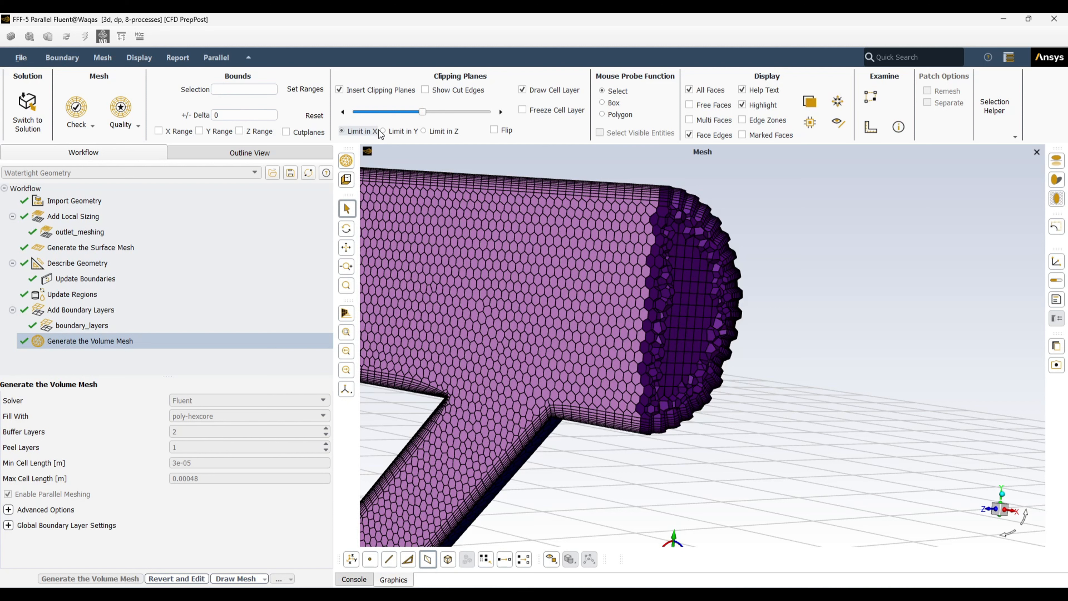
Slide the X clipping plane further along and inspect the T-shaped pipe
drag(421, 112, 458, 115)
scroll(528, 227, down, 3)
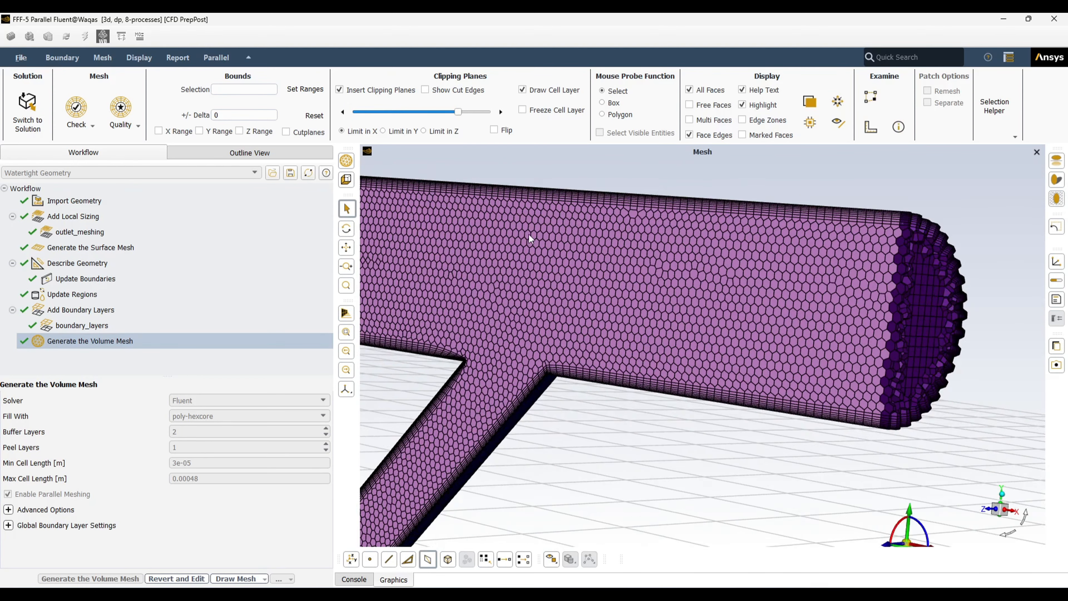
scroll(717, 295, down, 3)
mouse_move(747, 274)
middle_down()
mouse_move(636, 279)
mouse_move(775, 266)
mouse_move(747, 282)
middle_up()
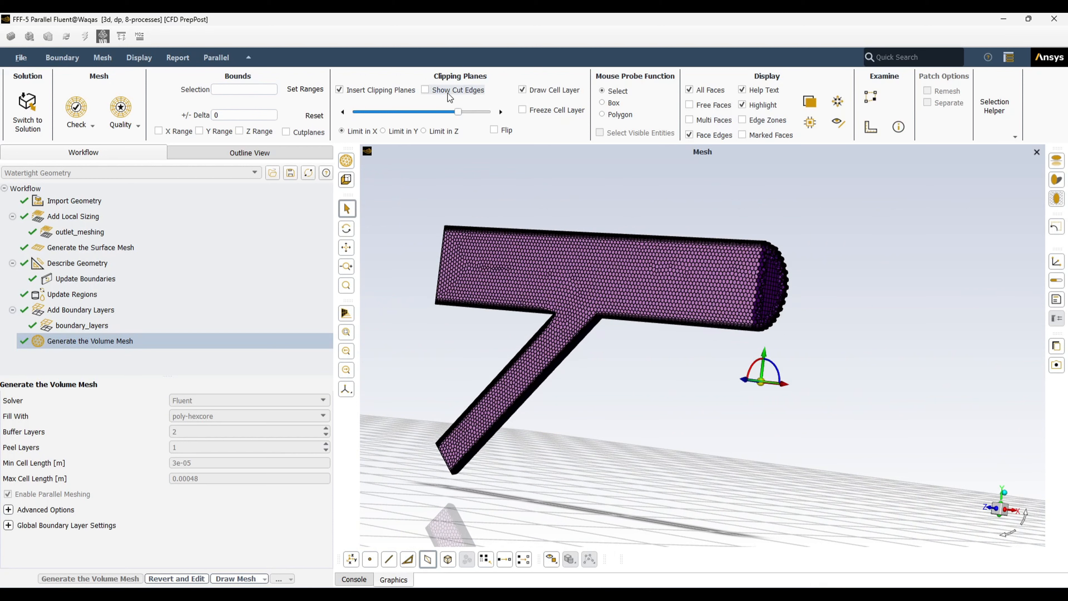
Move the plane back to leave short cut sections, toggling Flip on and off
drag(459, 116, 387, 122)
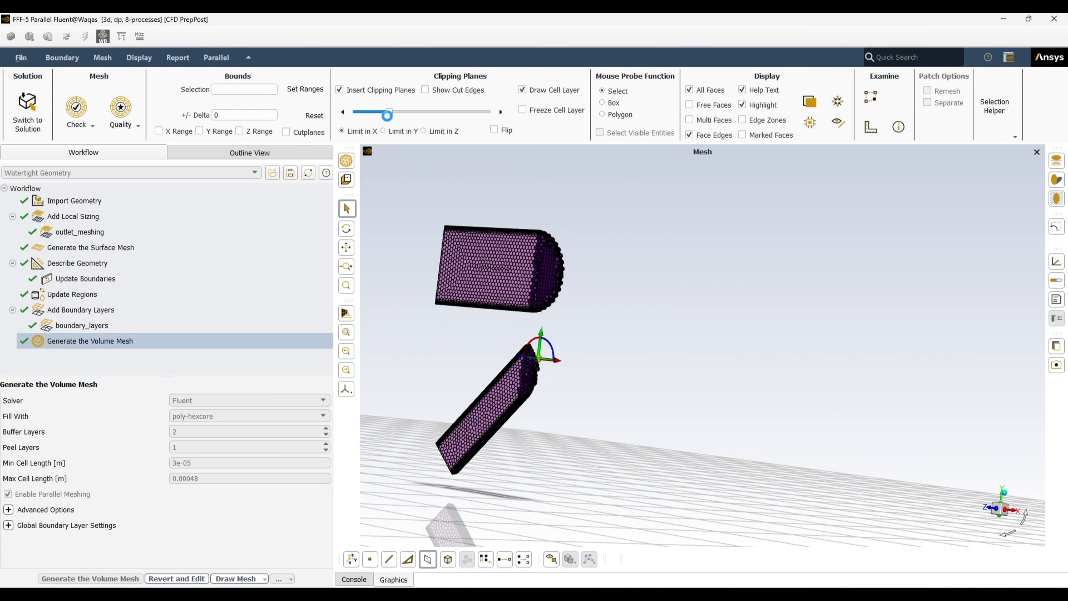
click(494, 130)
scroll(795, 339, up, 2)
middle_drag(792, 333, 828, 335)
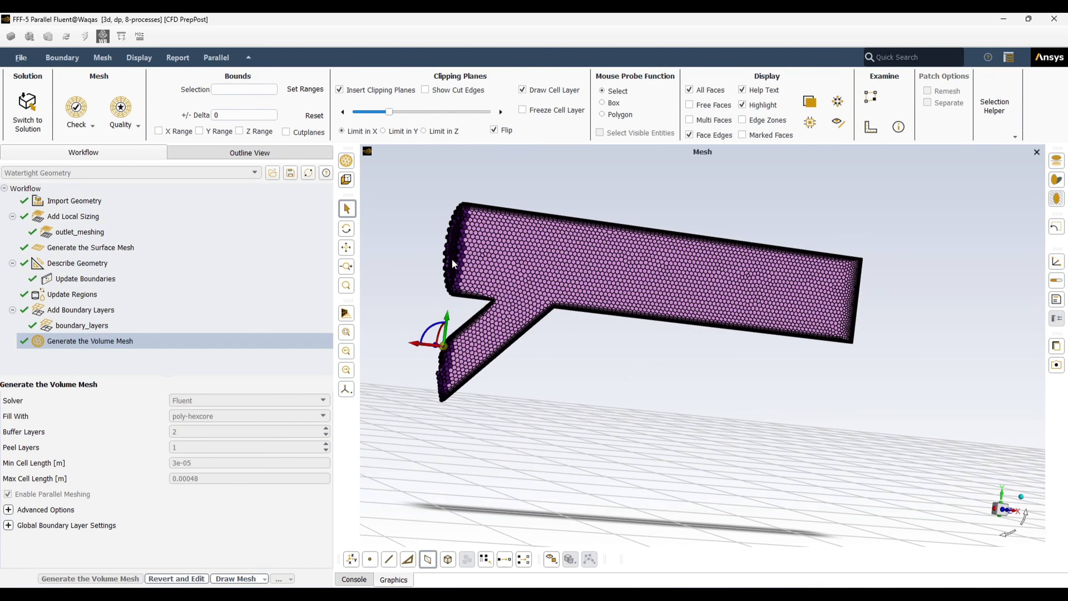
click(494, 130)
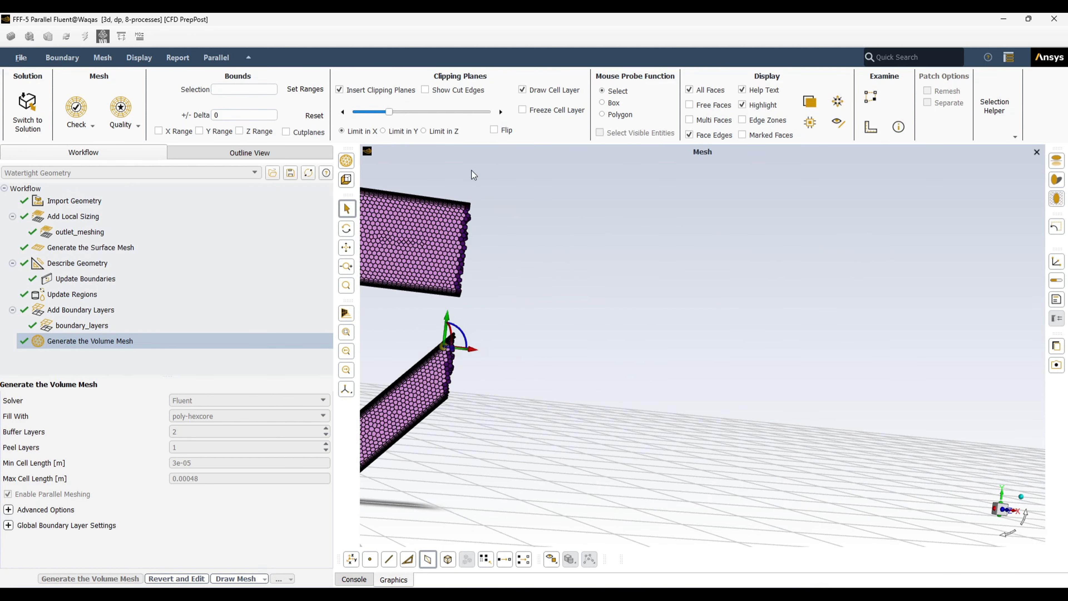
scroll(597, 208, down, 2)
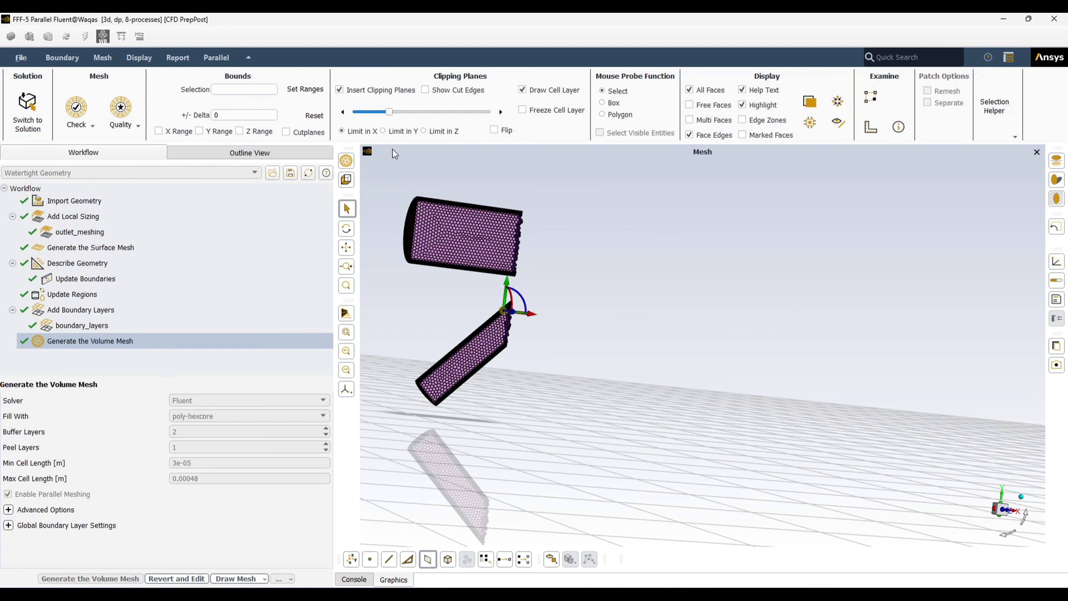
Try a Y-limited clipping plane, then switch the clip to limit in Z
click(383, 131)
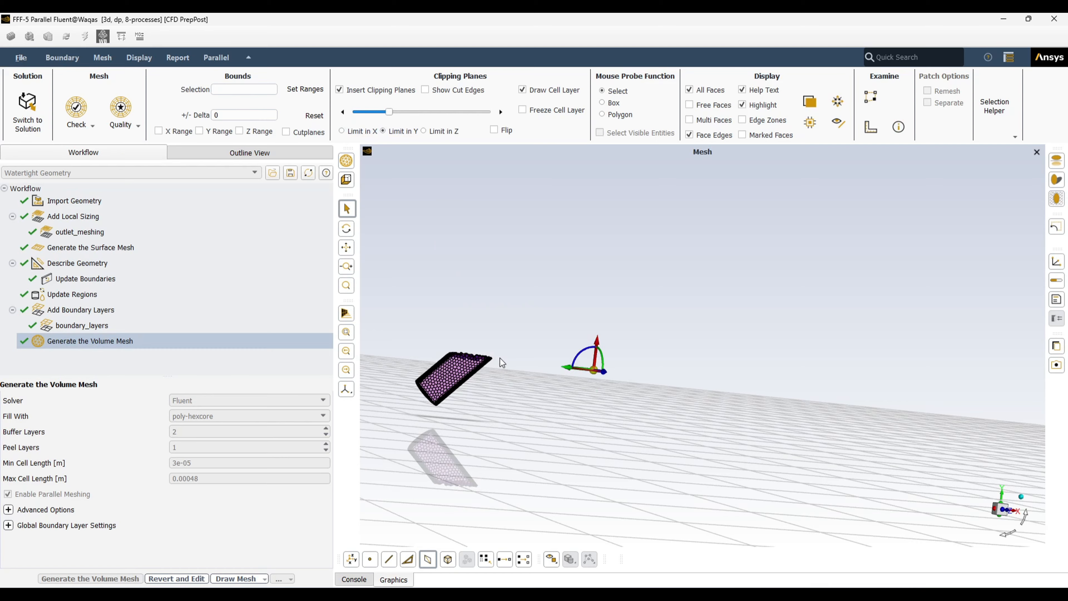
drag(499, 357, 497, 408)
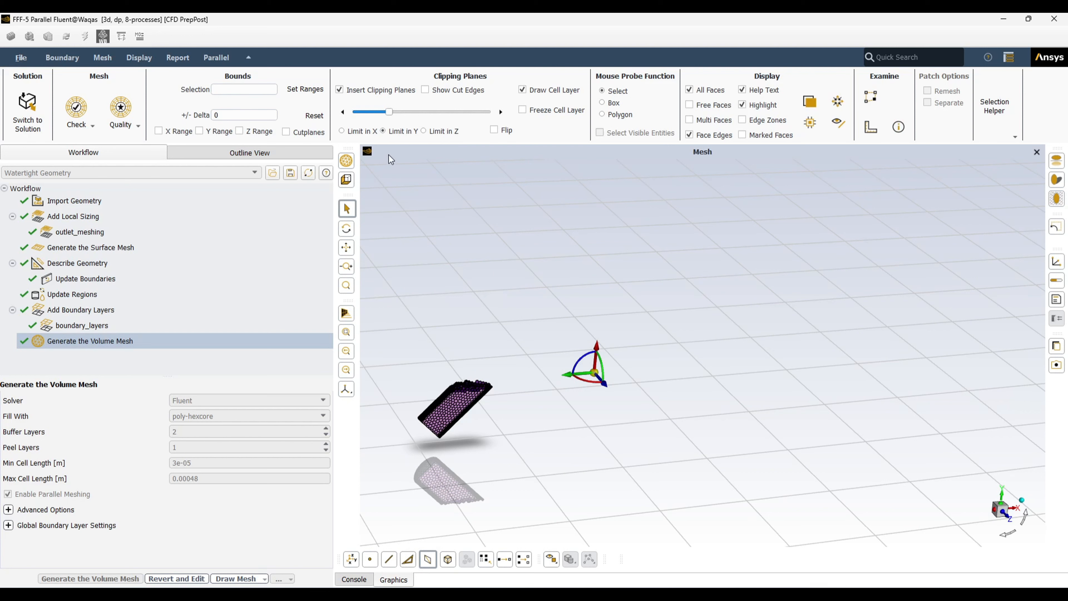
click(423, 130)
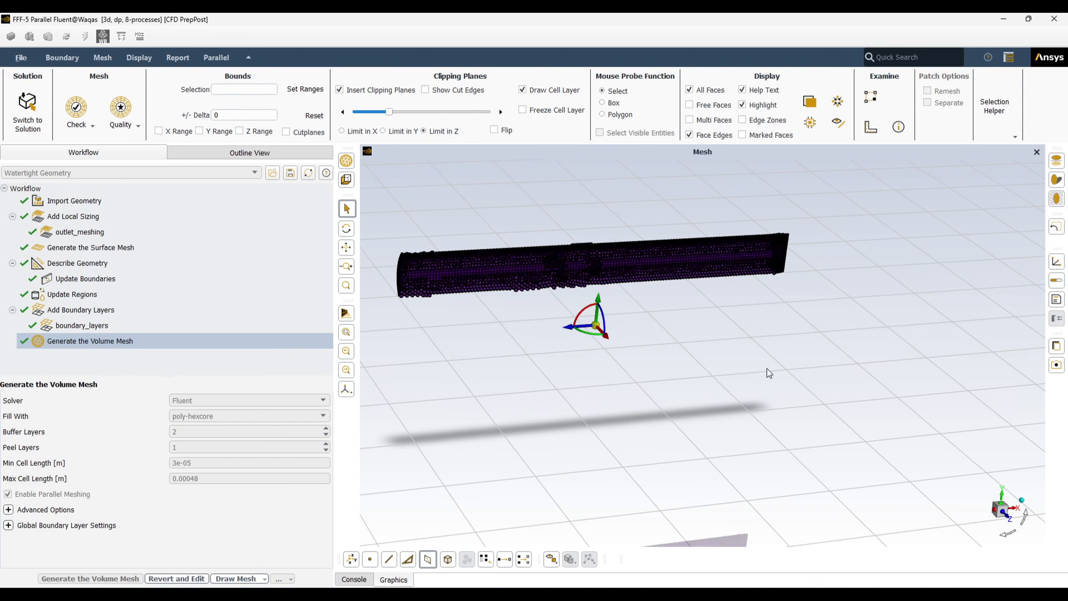
Rotate and zoom to inspect the lengthwise Z cut through the main pipe's hexcore interior
drag(771, 377, 540, 191)
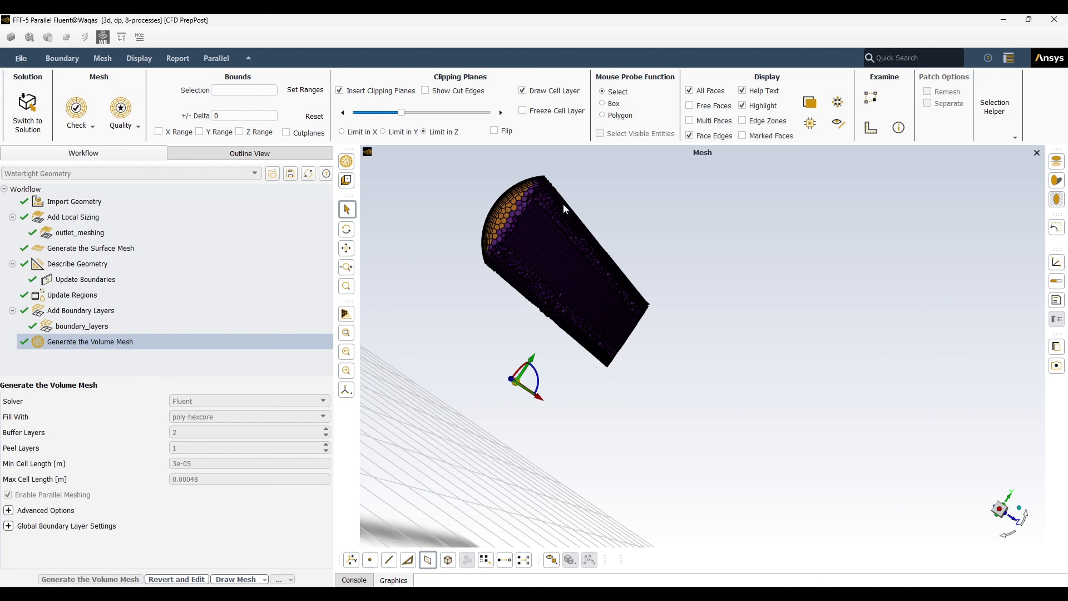
scroll(541, 225, up, 2)
drag(542, 230, 527, 268)
scroll(527, 267, up, 3)
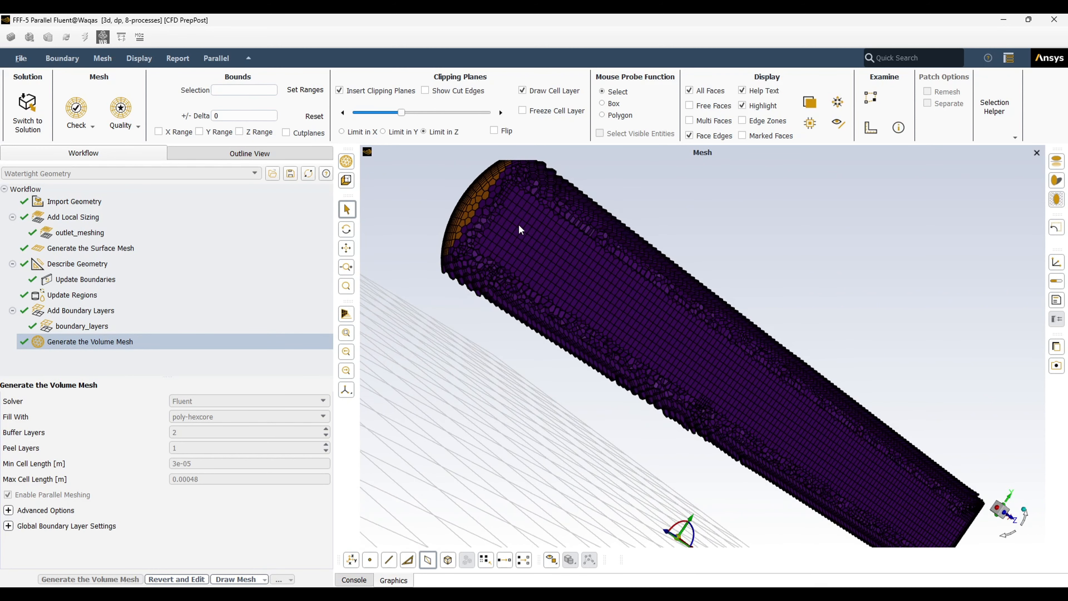
scroll(504, 235, down, 2)
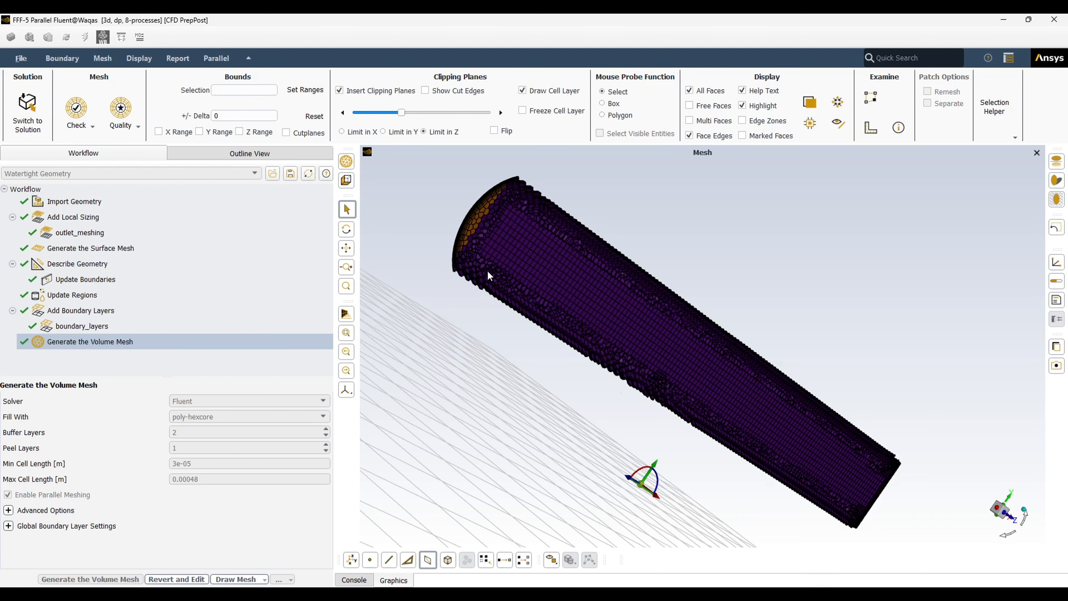
scroll(487, 271, up, 4)
scroll(507, 254, down, 3)
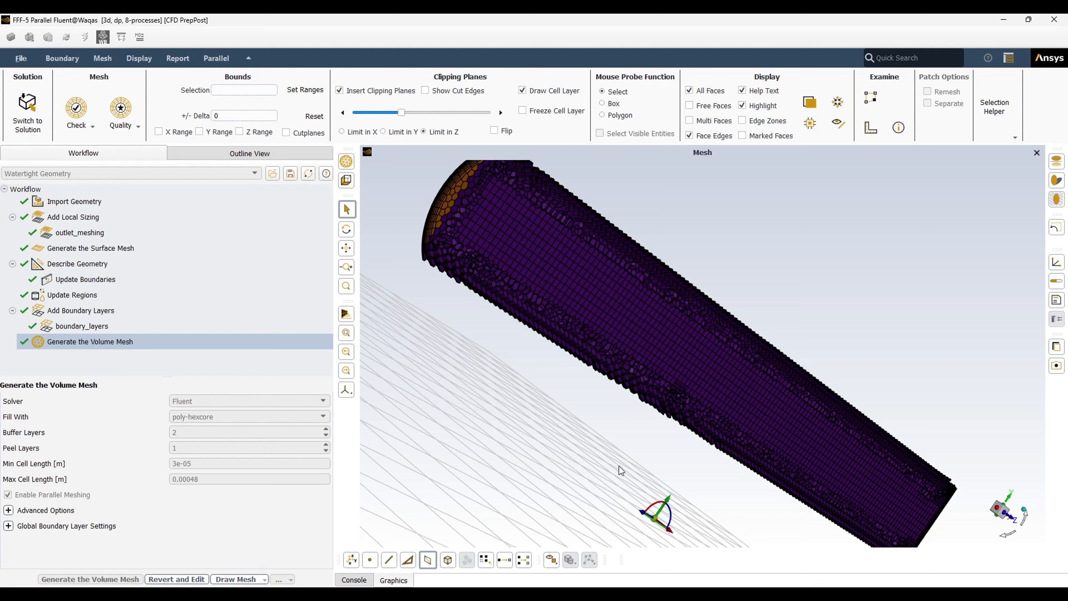
scroll(624, 412, down, 2)
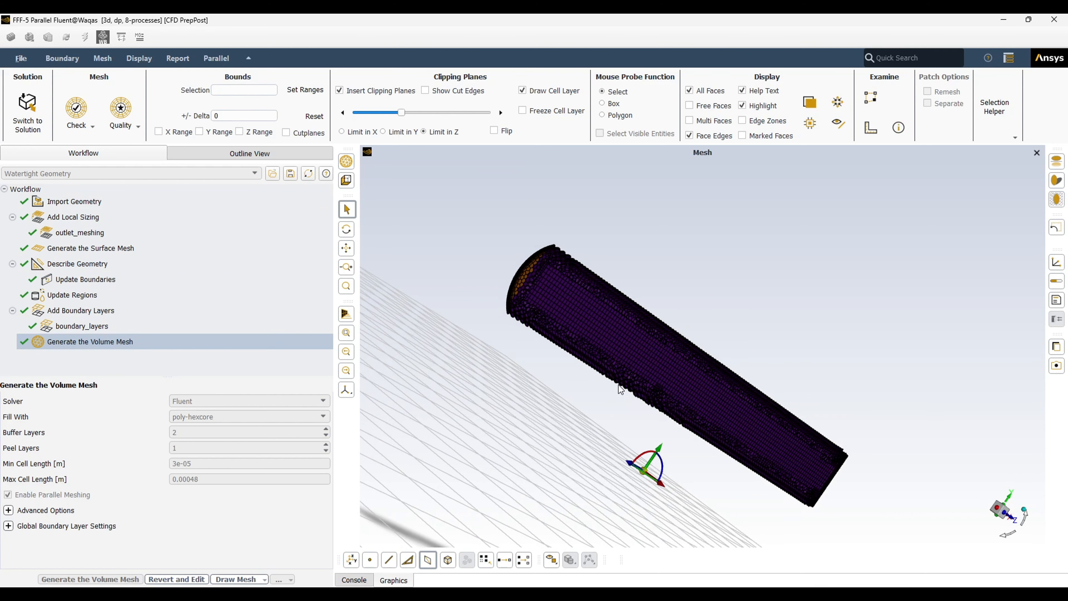